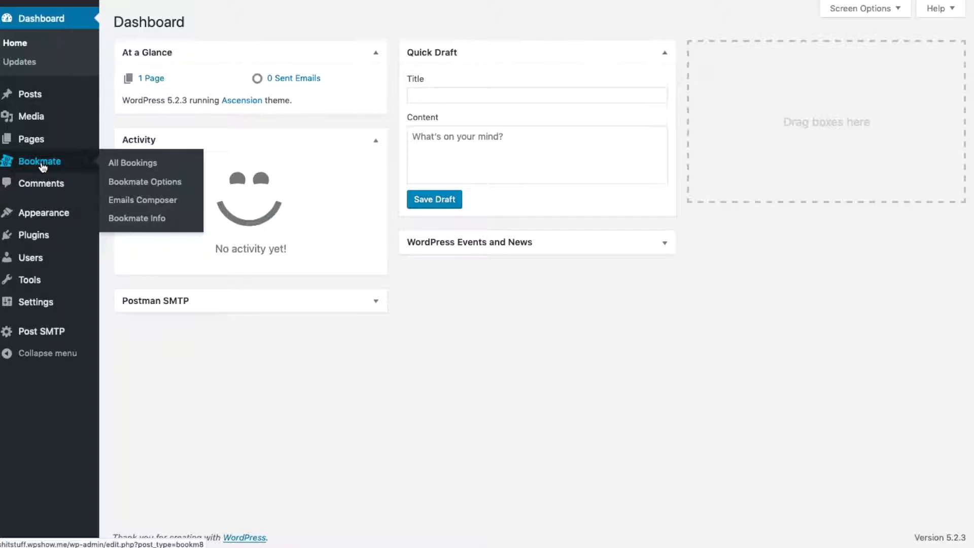
# Open the Bookmate Options and assign Bookmate to the page post type.
pyautogui.click(38, 164)
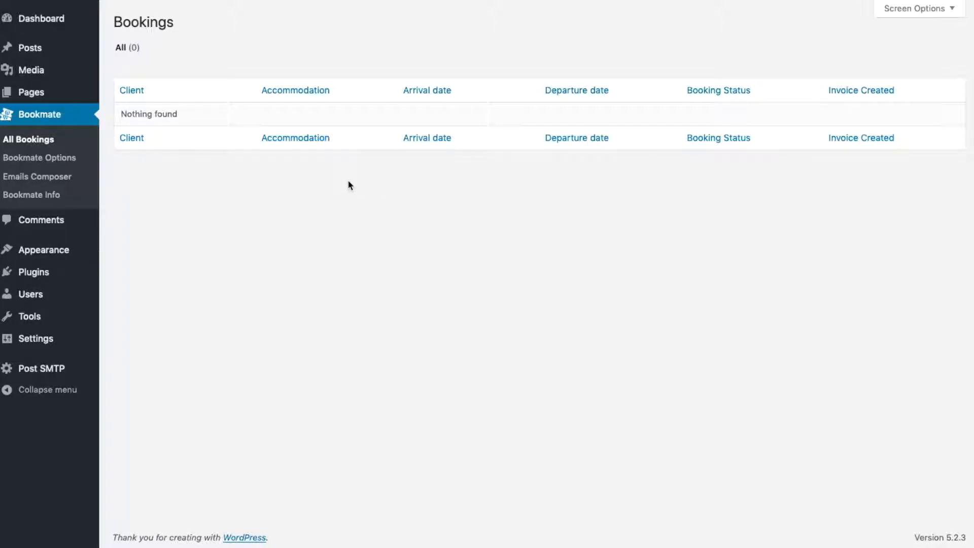
pyautogui.click(65, 159)
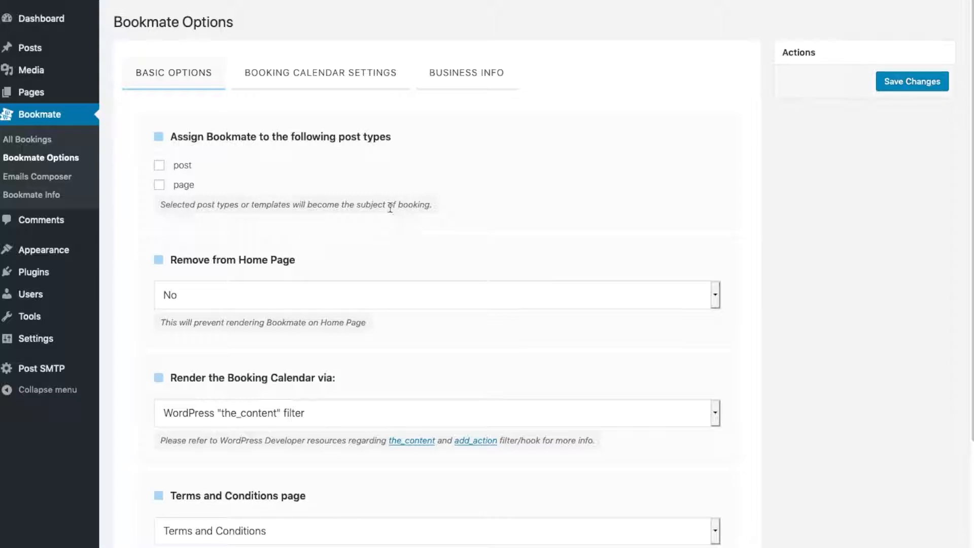
pyautogui.click(158, 185)
# Try the custom "add_action" hook for rendering the booking calendar, and restore the WordPress "the_content" filter.
pyautogui.scroll(-3, 328, 354)
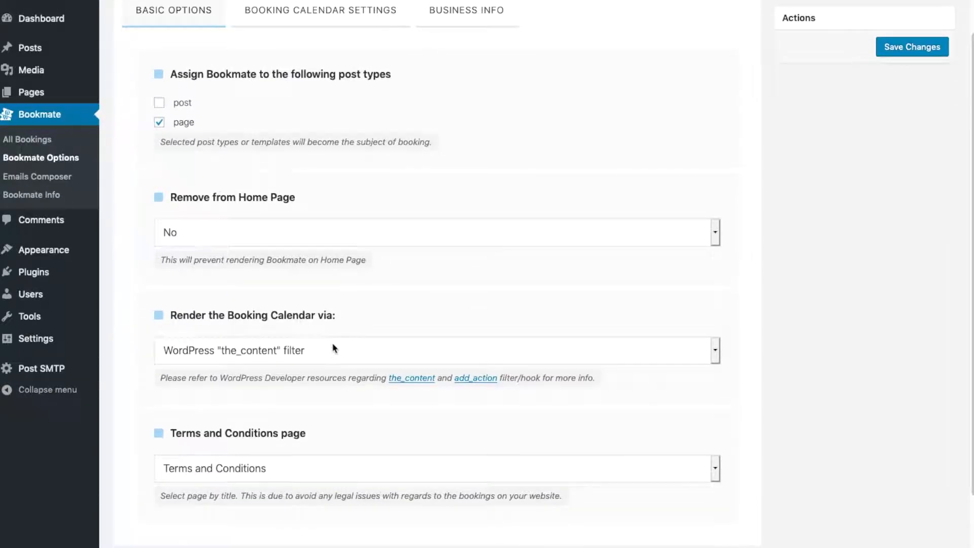
pyautogui.scroll(-1, 337, 341)
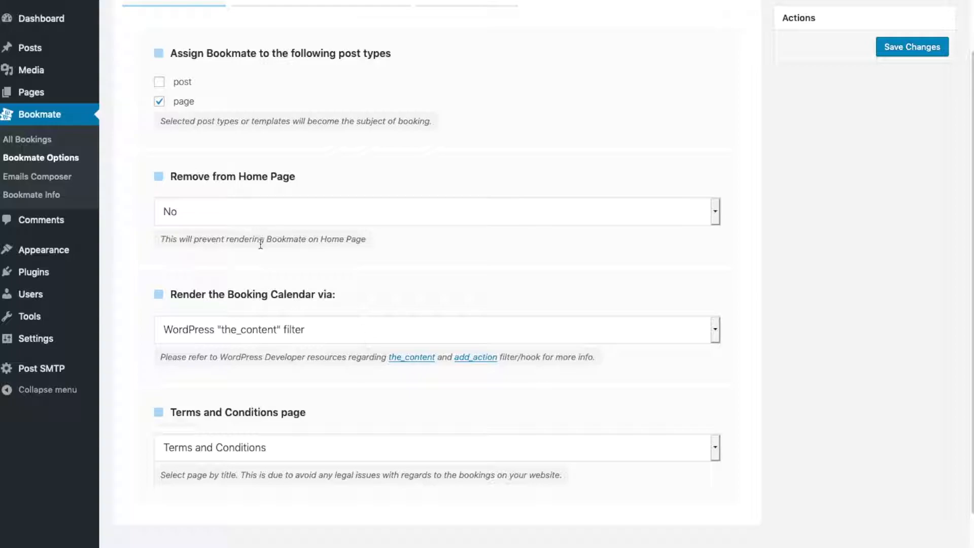
pyautogui.scroll(-2, 263, 272)
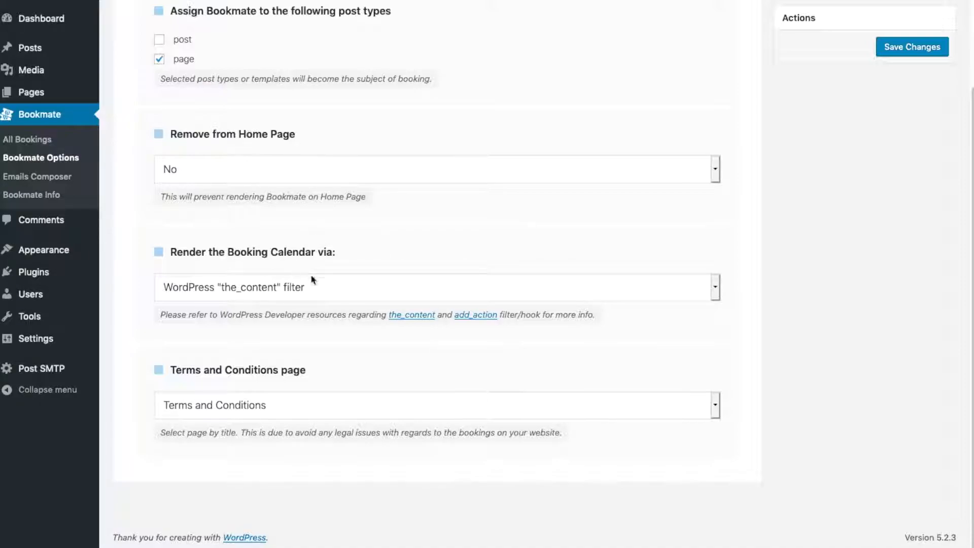
pyautogui.click(404, 284)
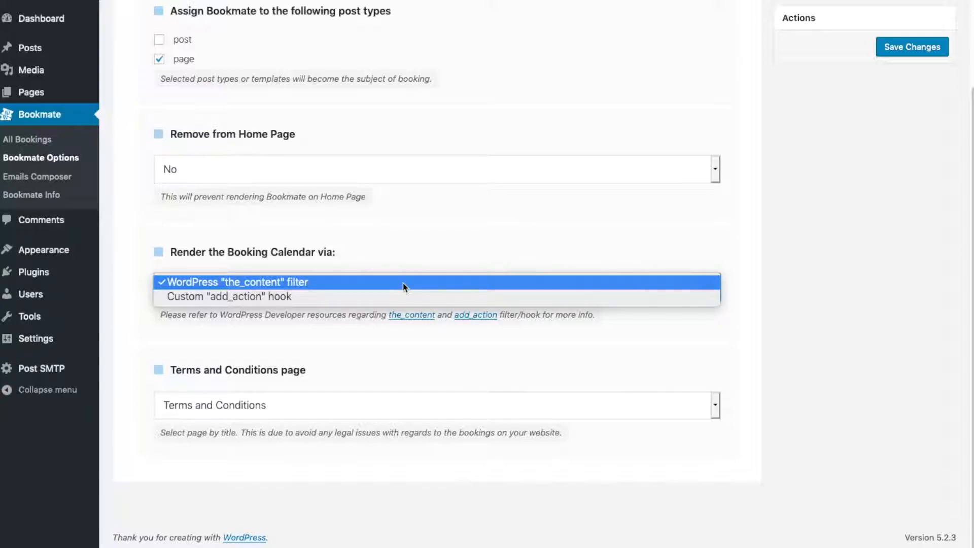
pyautogui.click(404, 300)
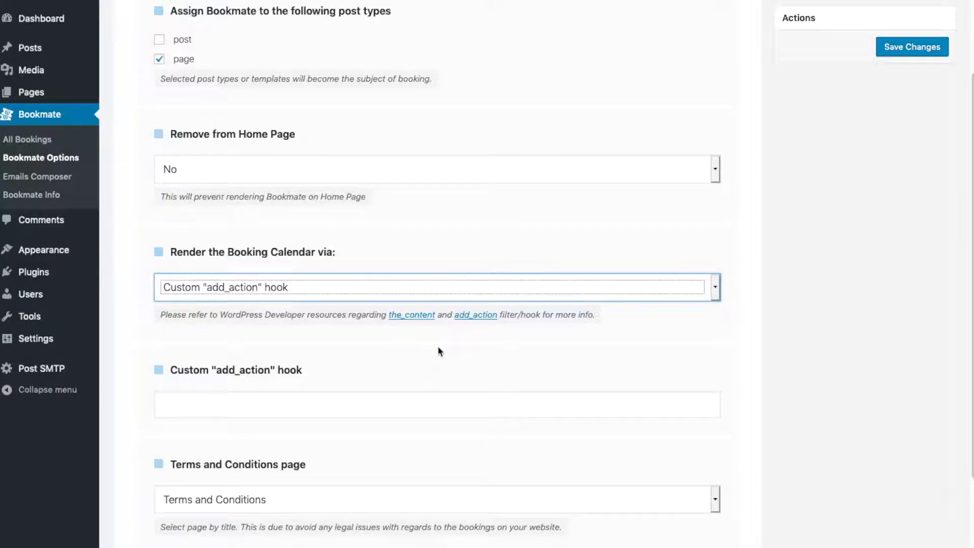
pyautogui.click(325, 400)
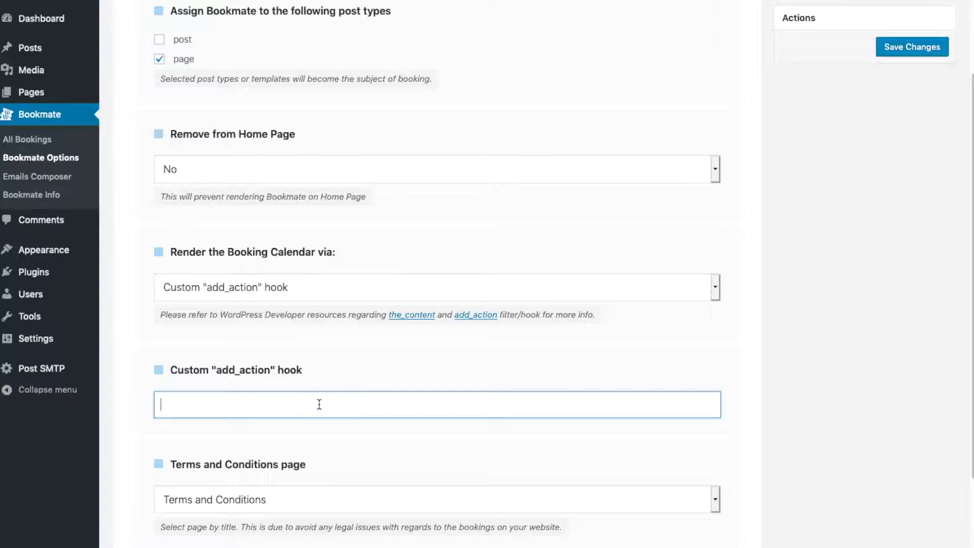
pyautogui.click(428, 293)
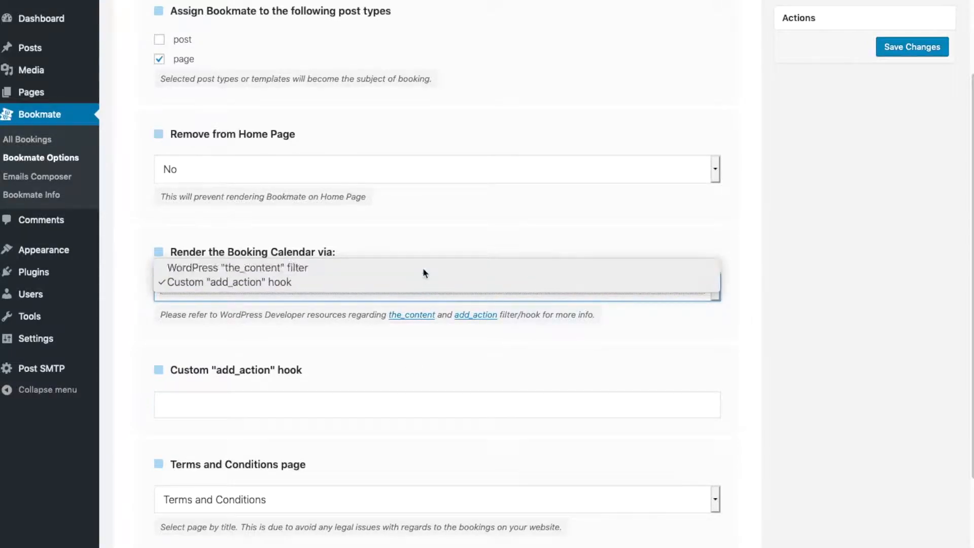
pyautogui.click(425, 272)
pyautogui.click(429, 327)
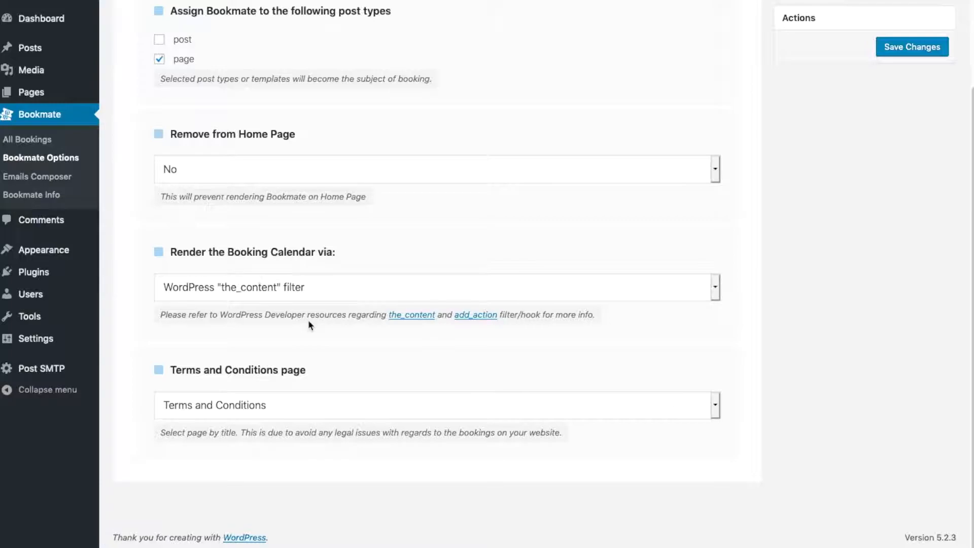
# Choose Terms and Conditions as the terms page and save the Bookmate options.
pyautogui.click(296, 409)
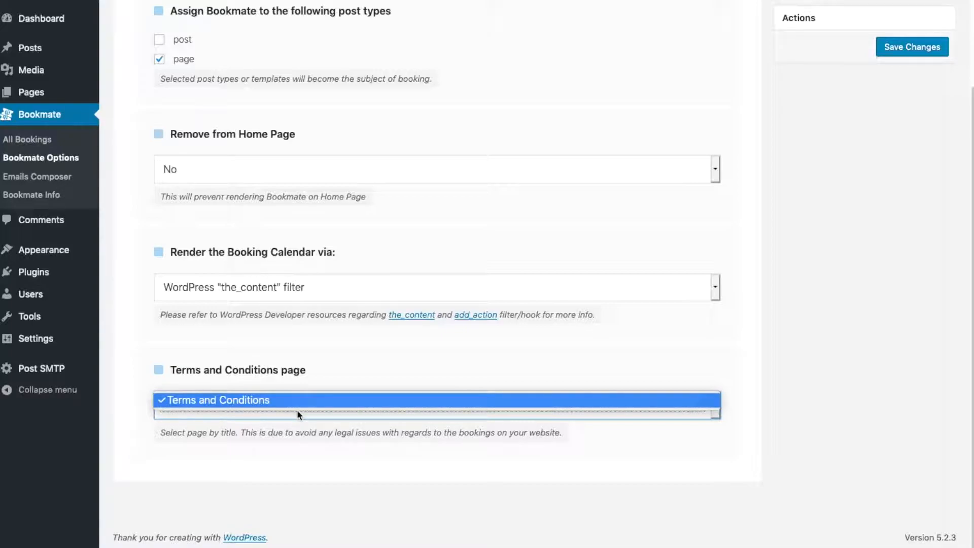
pyautogui.click(414, 462)
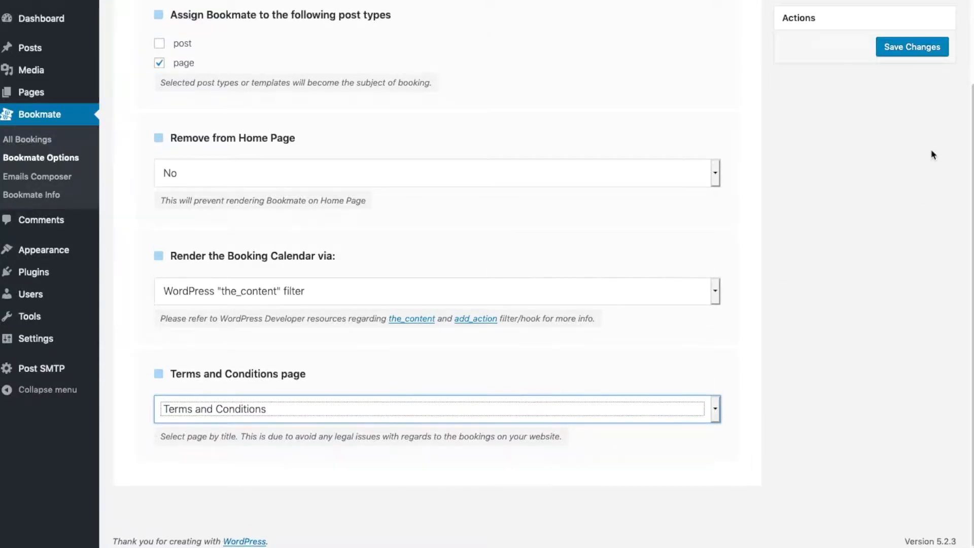
pyautogui.scroll(2, 935, 152)
pyautogui.click(908, 47)
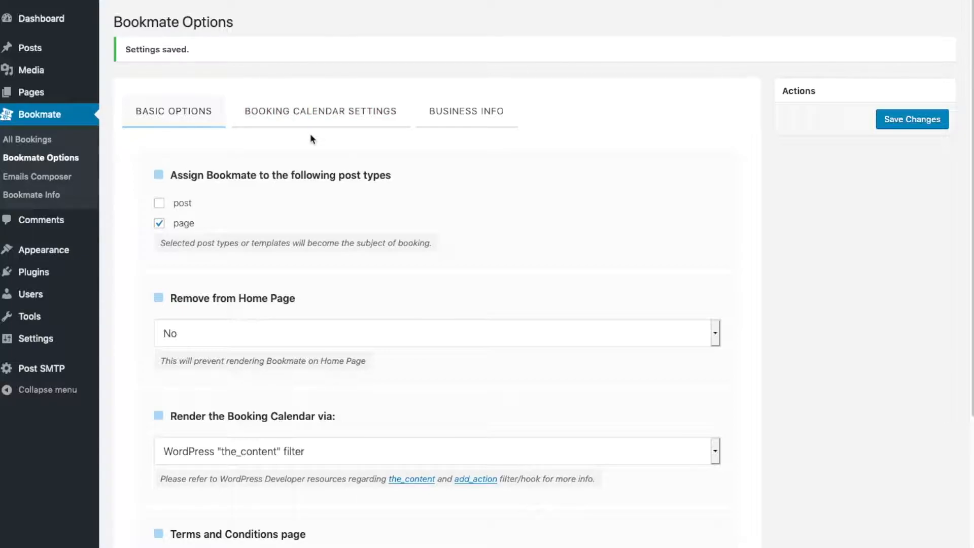
# Create a new page titled "First Booking Subject".
pyautogui.moveTo(55, 98)
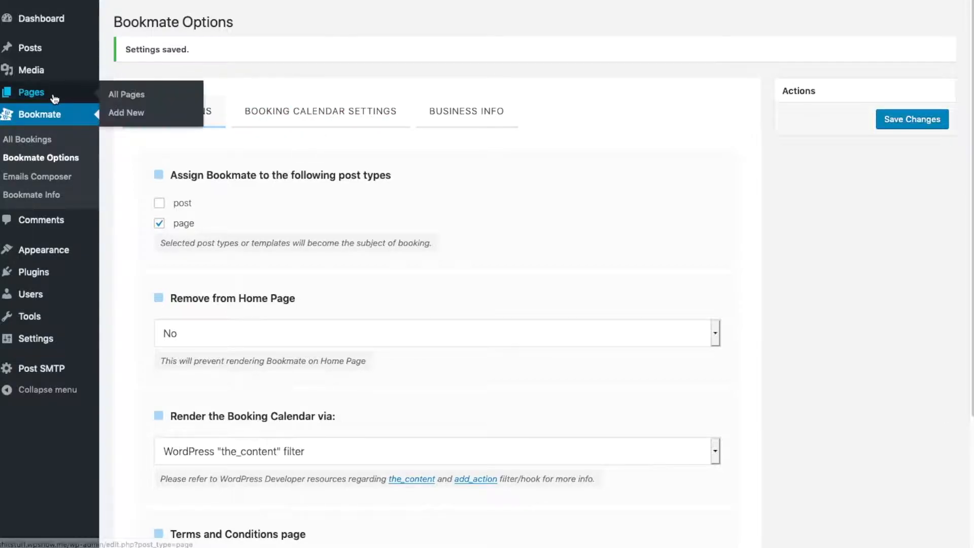
pyautogui.click(137, 113)
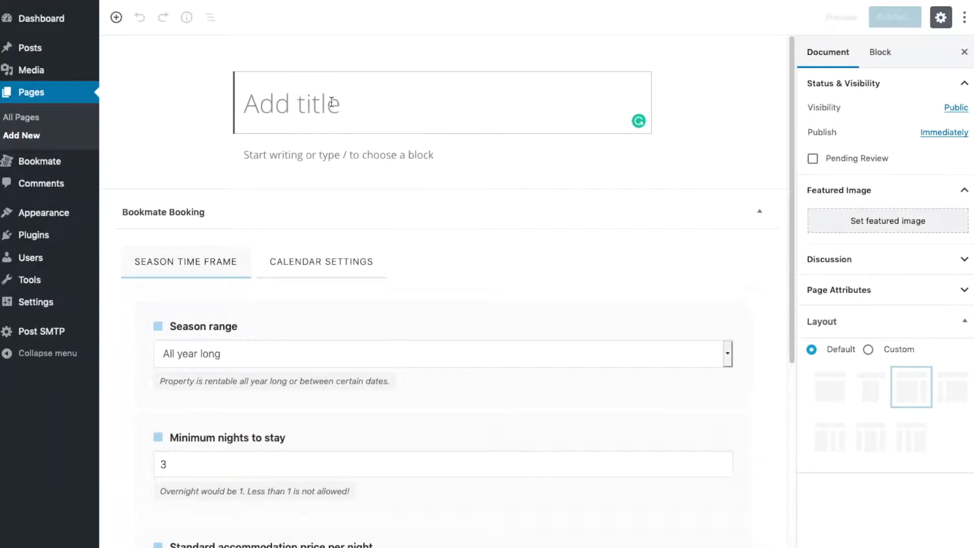
pyautogui.write('Firs')
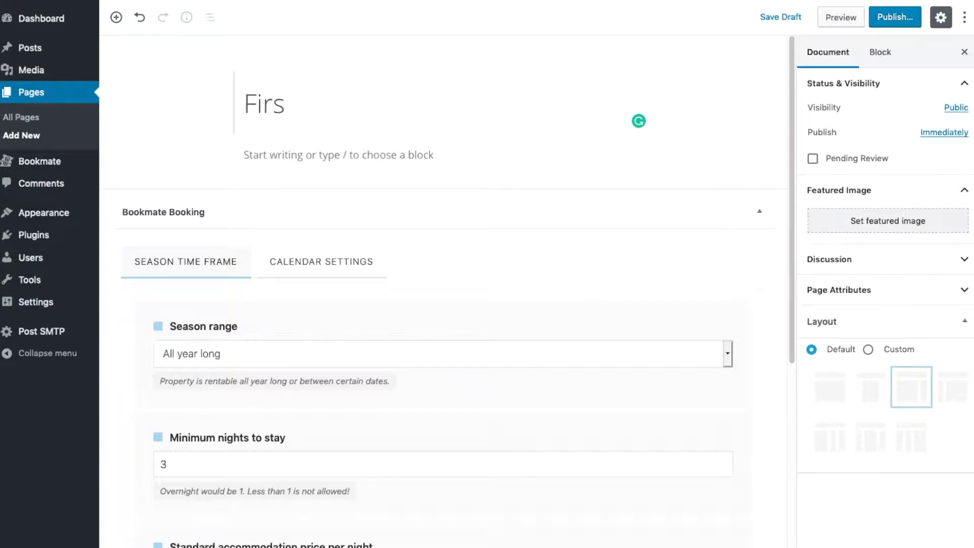
pyautogui.write('t Booking')
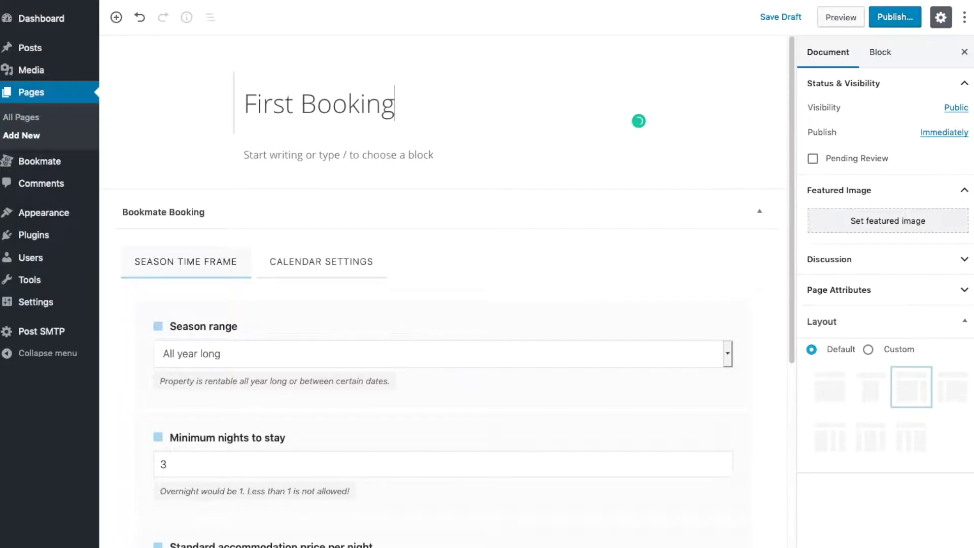
pyautogui.write(' Subject')
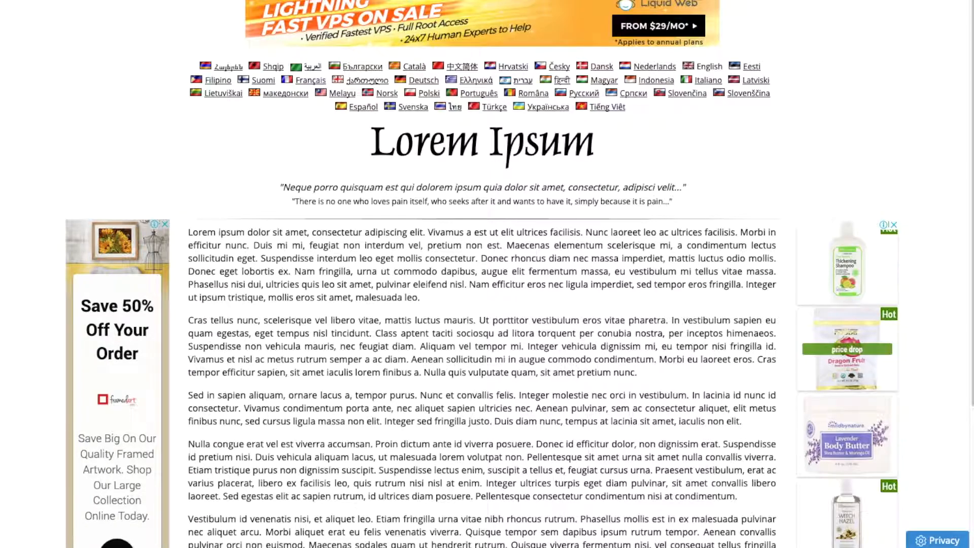
# Copy the second and third Lorem Ipsum paragraphs from the generator website into the new page's body.
pyautogui.moveTo(743, 422); pyautogui.dragTo(194, 322)
pyautogui.hotkey('ctrl', 'c')
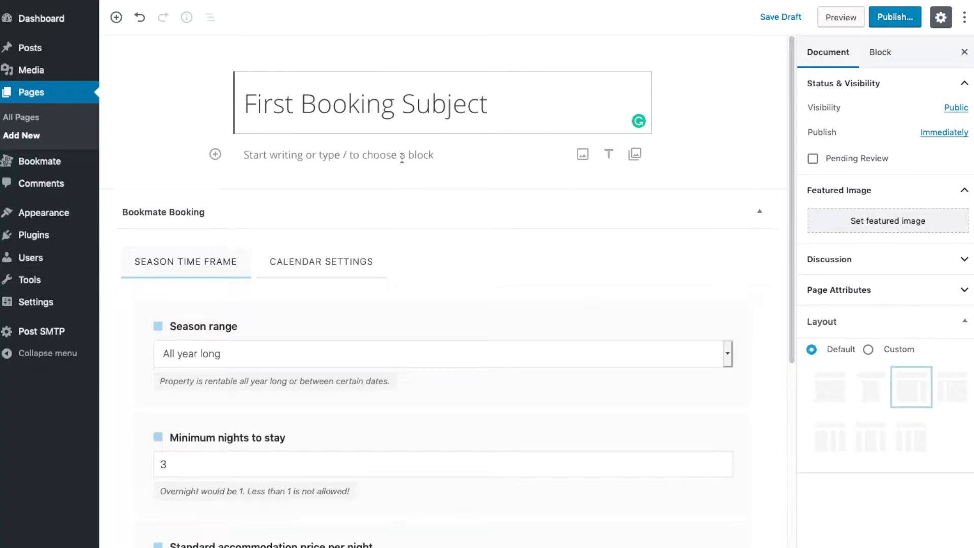
pyautogui.click(402, 157)
pyautogui.hotkey('ctrl', 'v')
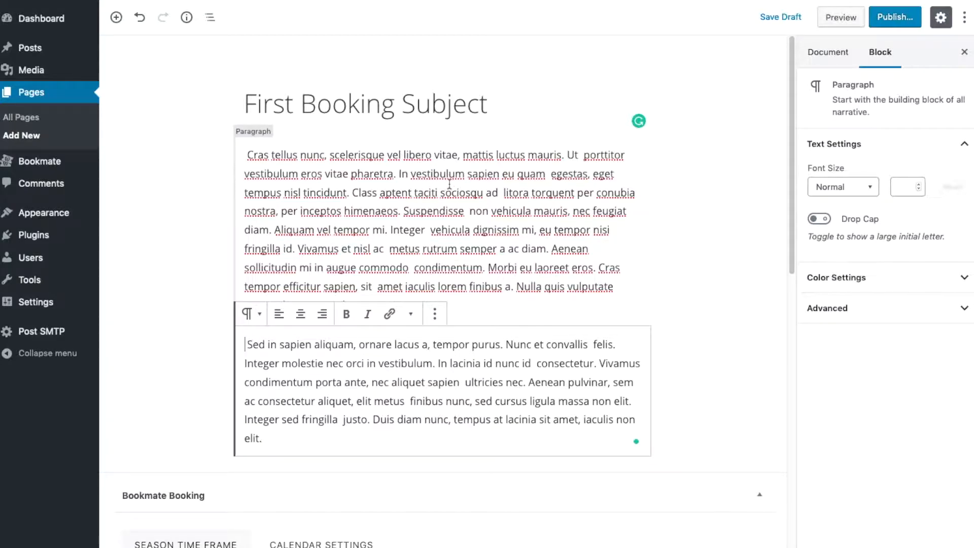
# Publish the First Booking Subject page with its default Bookmate booking settings.
pyautogui.scroll(-7, 640, 311)
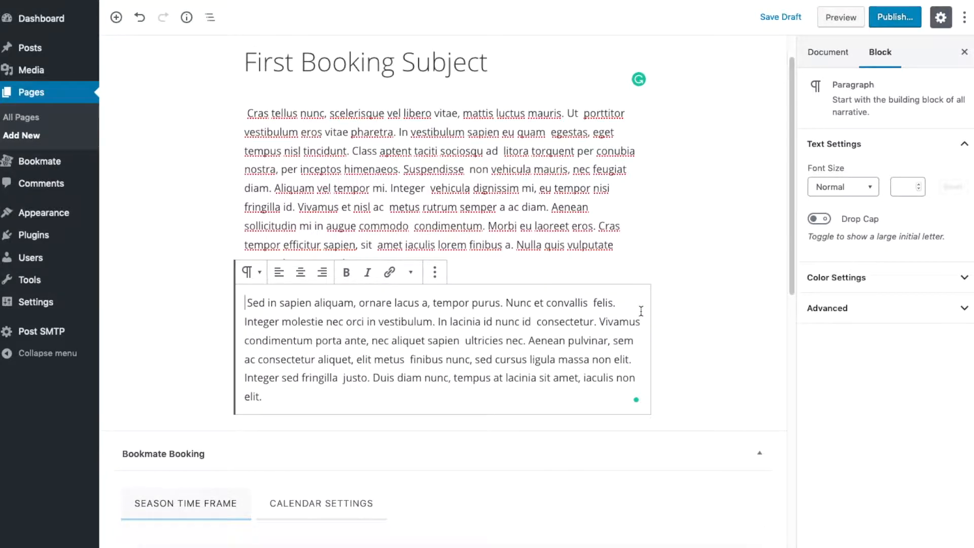
pyautogui.scroll(-1, 427, 280)
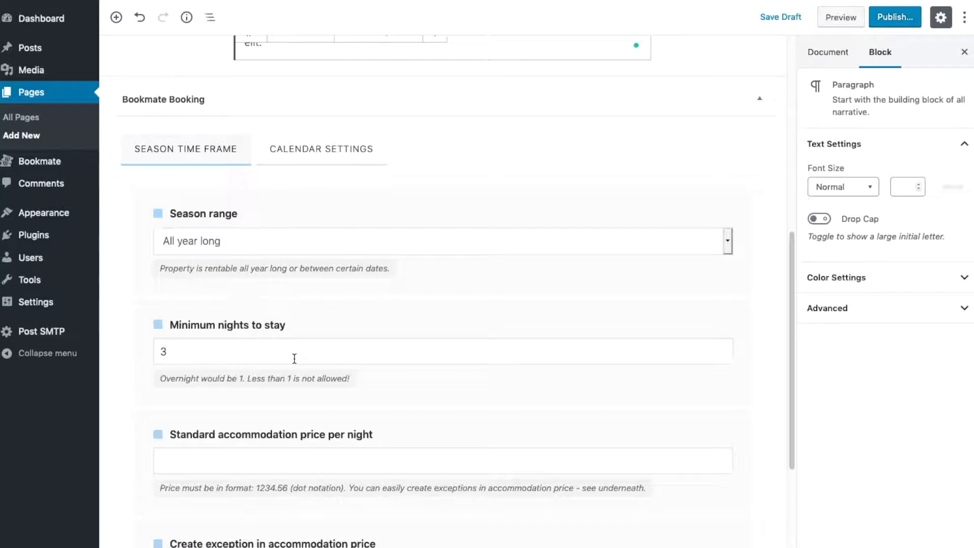
pyautogui.scroll(-2, 311, 359)
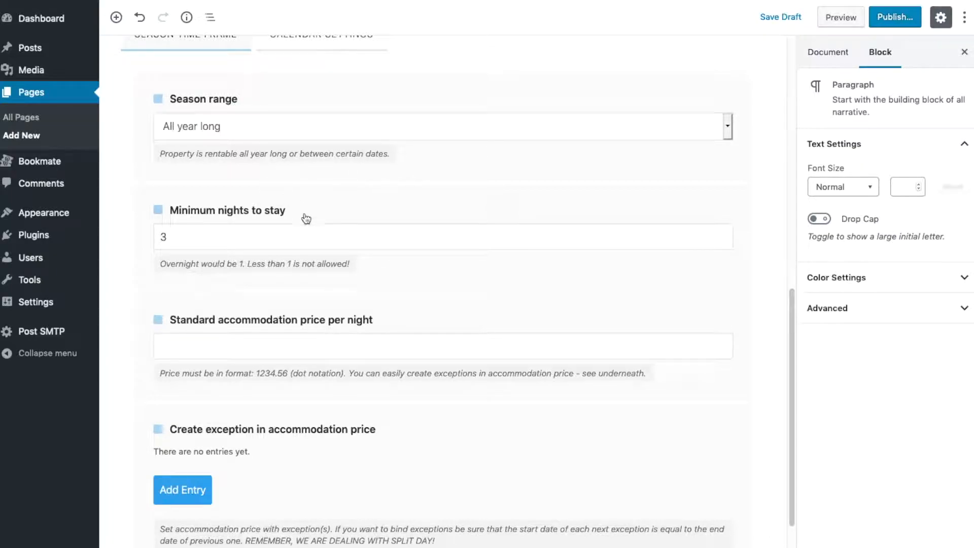
pyautogui.scroll(4, 335, 223)
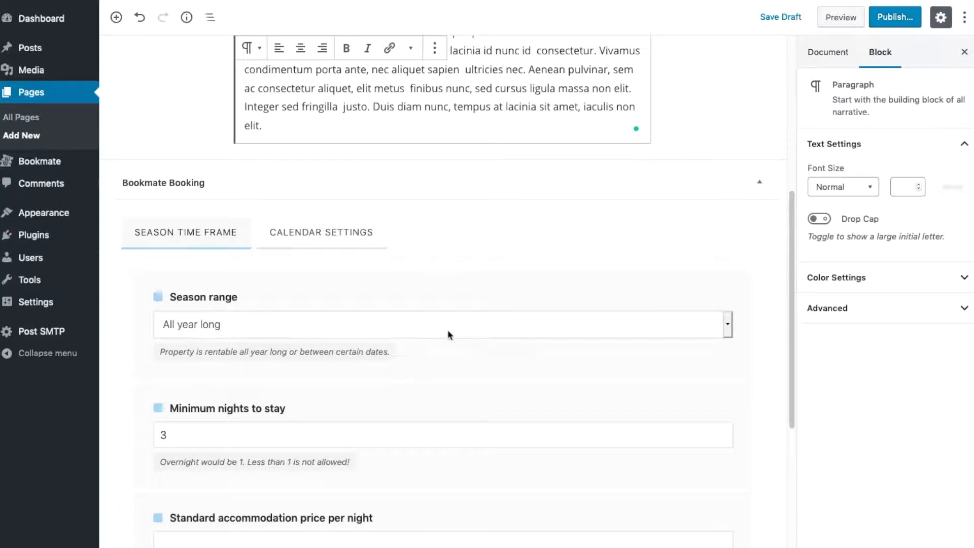
pyautogui.scroll(-5, 448, 334)
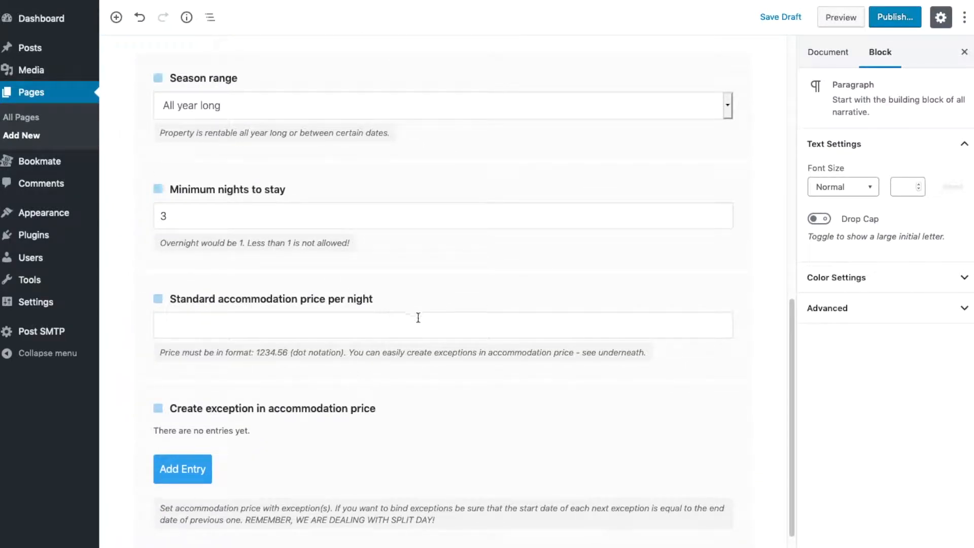
pyautogui.scroll(10, 452, 315)
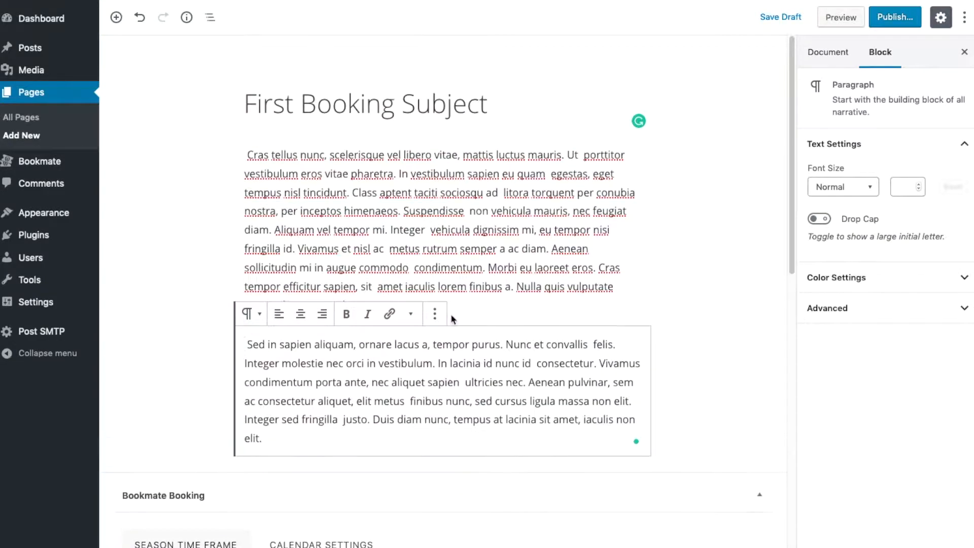
pyautogui.click(890, 18)
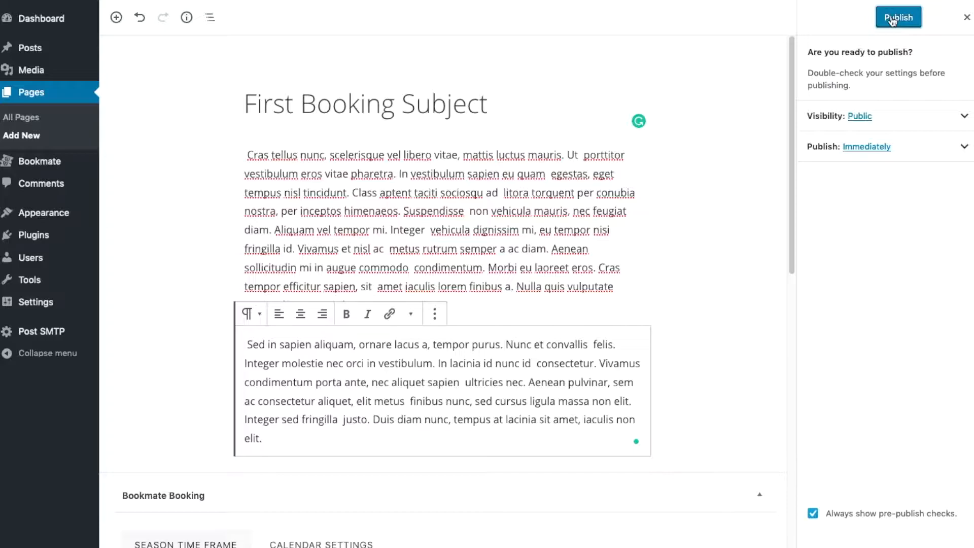
pyautogui.click(891, 18)
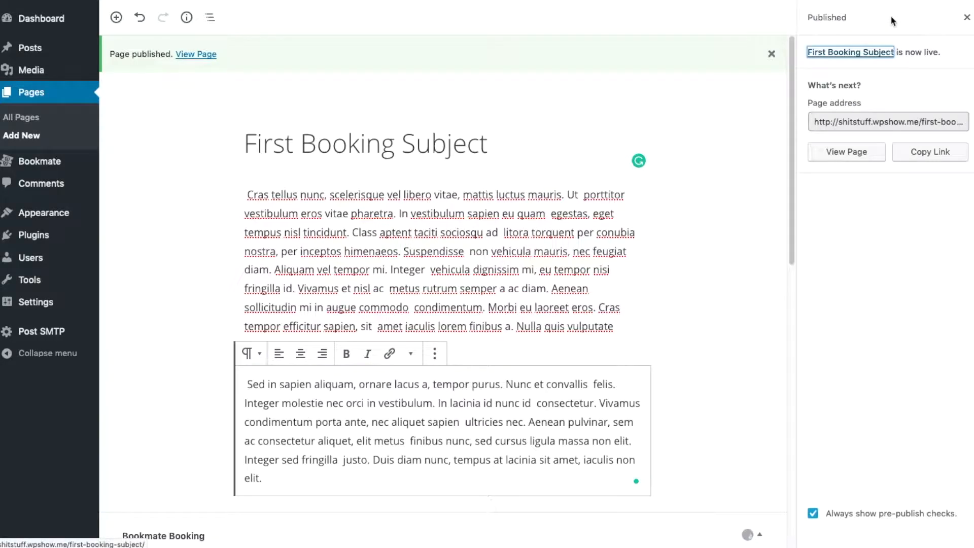
# Open the published First Booking Subject page in a new browser tab and examine its booking calendar.
pyautogui.rightClick(203, 55)
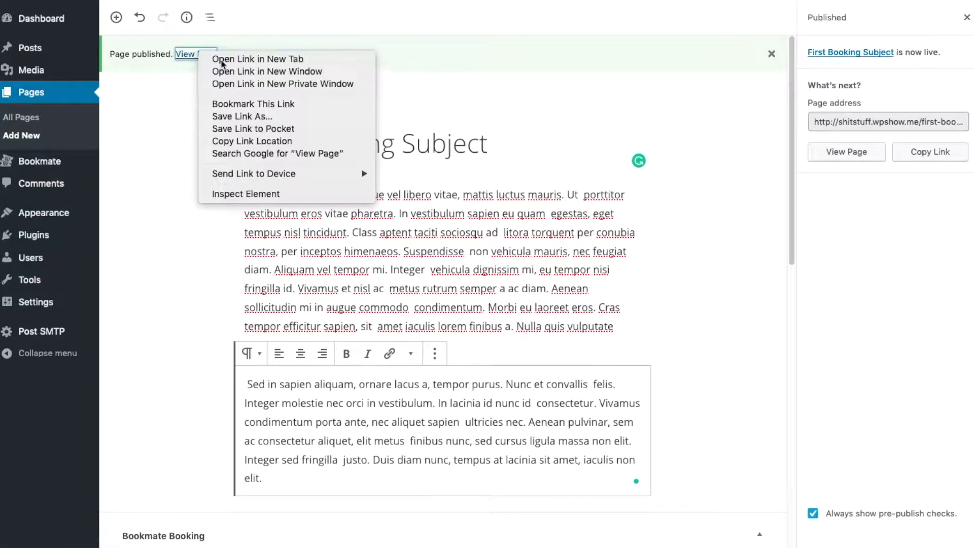
pyautogui.click(221, 59)
pyautogui.hotkey('ctrl', 'Tab')
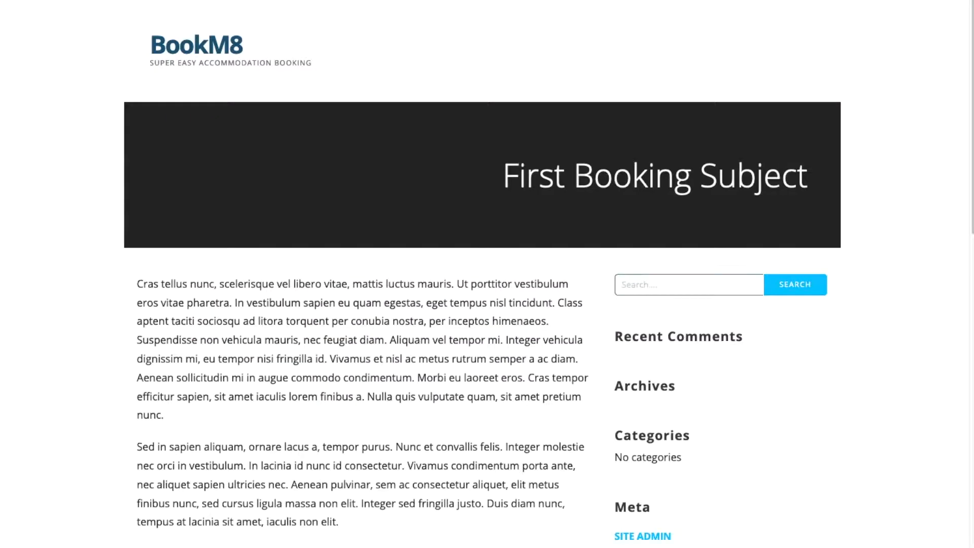
pyautogui.scroll(-10, 723, 151)
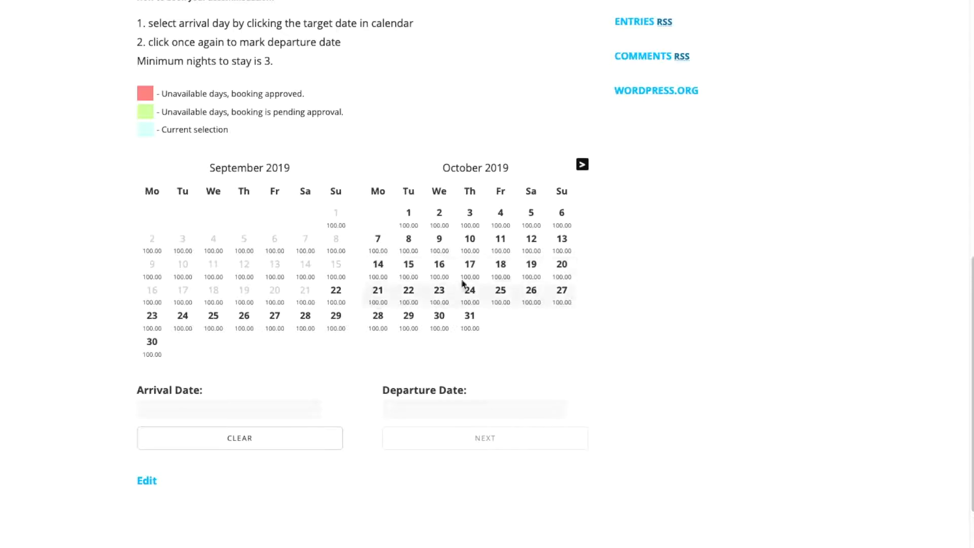
pyautogui.click(378, 292)
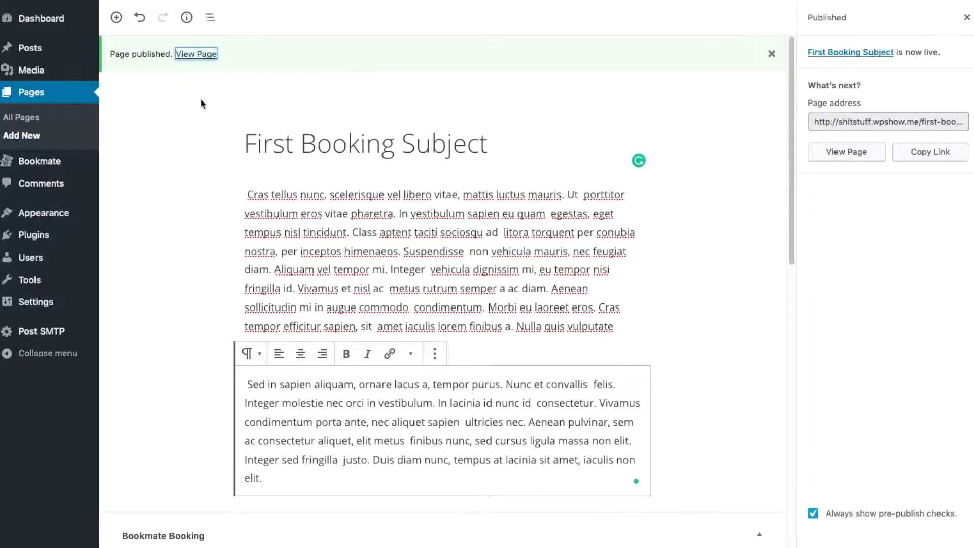
# Open the Booking Calendar Settings in the Bookmate options.
pyautogui.moveTo(44, 160)
pyautogui.click(152, 189)
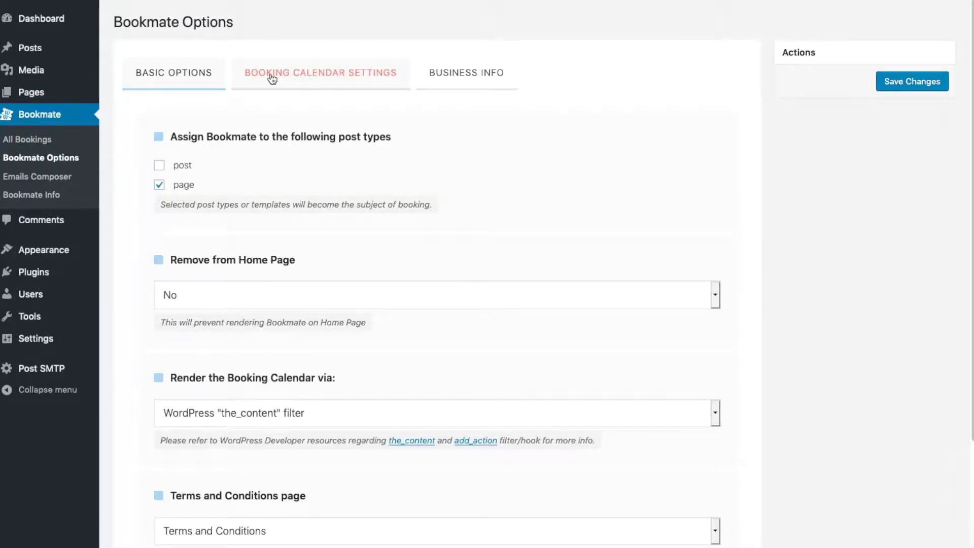
pyautogui.click(272, 76)
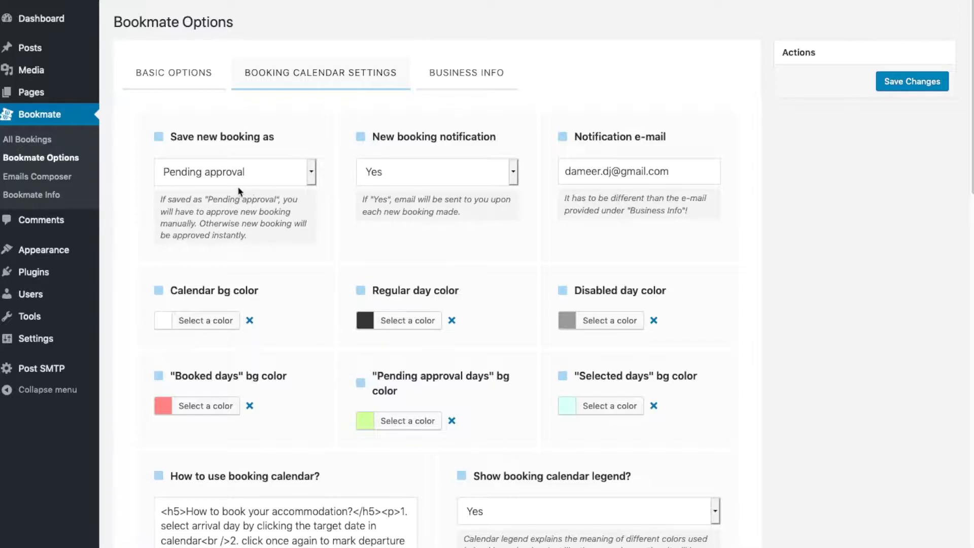
# Try saving new bookings as "Approve instantly", and return the setting to "Pending approval".
pyautogui.click(266, 176)
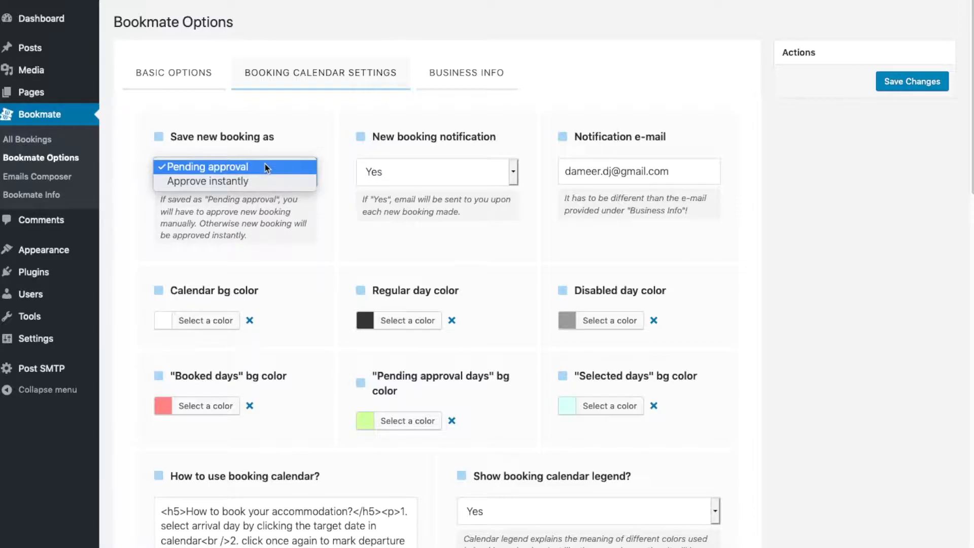
pyautogui.click(262, 182)
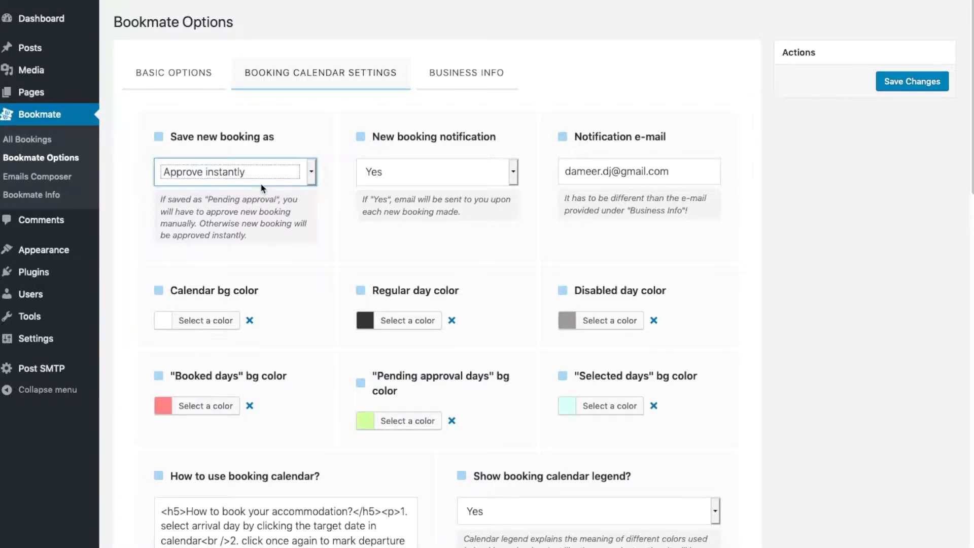
pyautogui.click(257, 169)
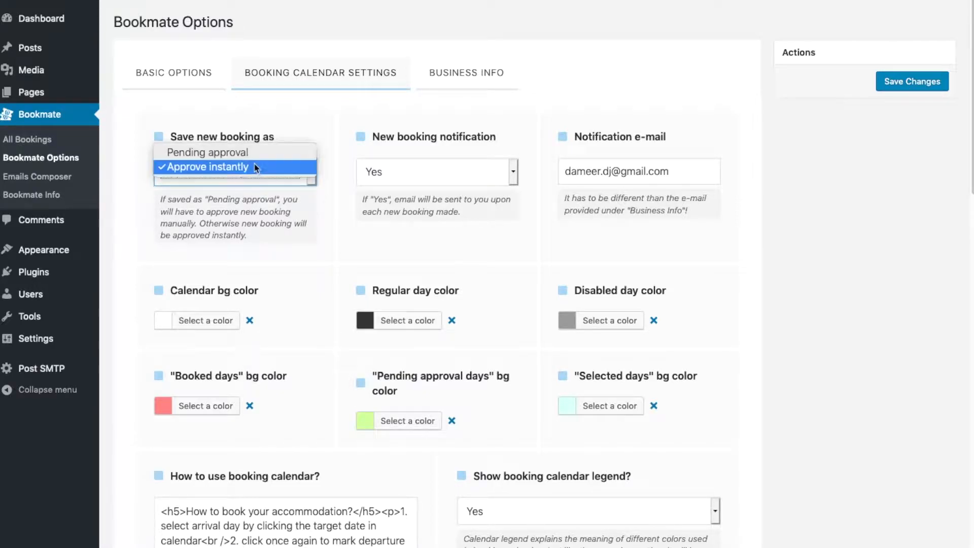
pyautogui.click(257, 159)
pyautogui.press('Up')
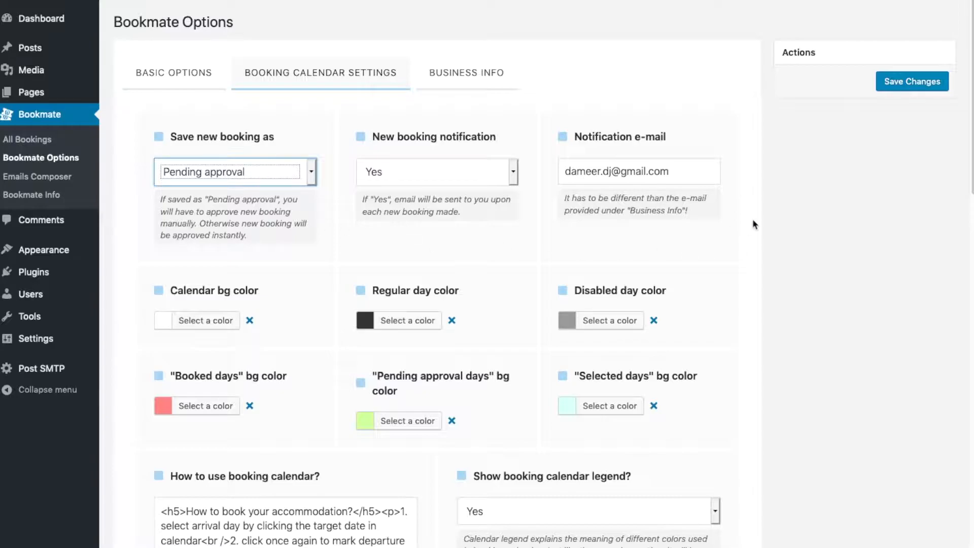
pyautogui.click(830, 214)
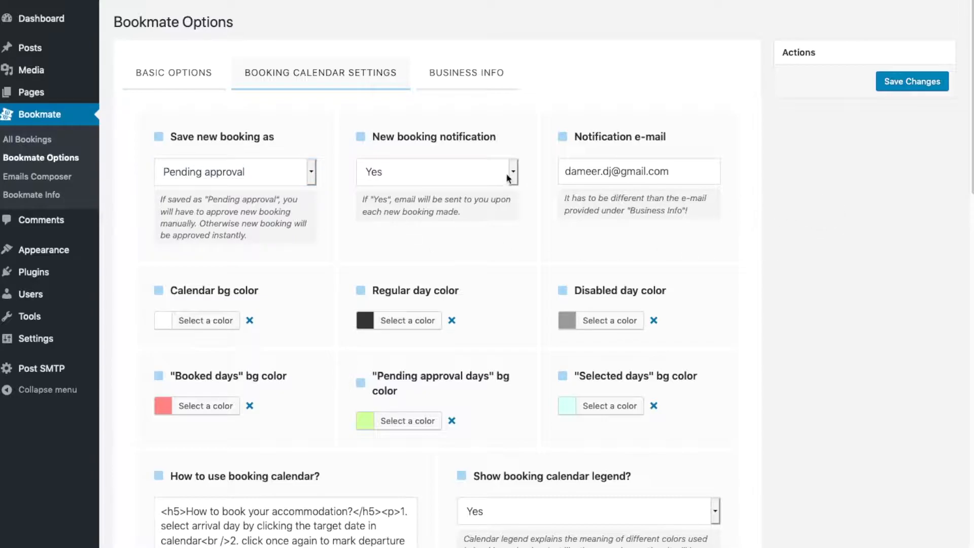
# Examine the new booking notification choices, the notification e-mail field and the calendar colour settings without changing them.
pyautogui.click(445, 177)
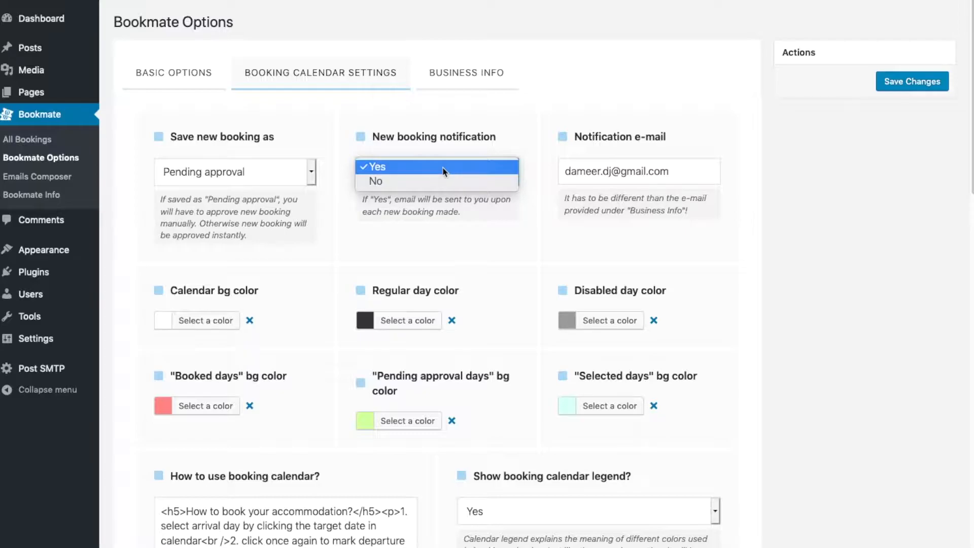
pyautogui.click(624, 171)
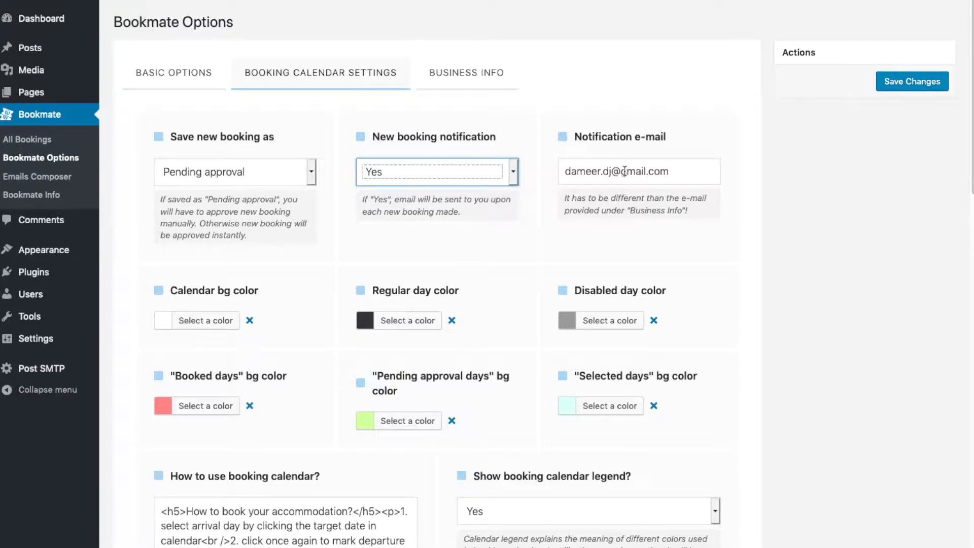
pyautogui.click(612, 170)
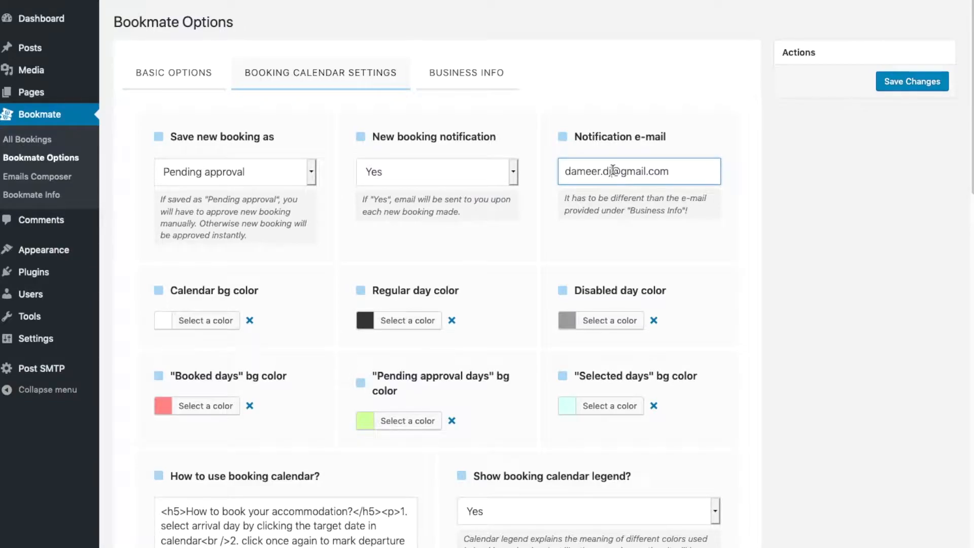
pyautogui.scroll(-5, 845, 214)
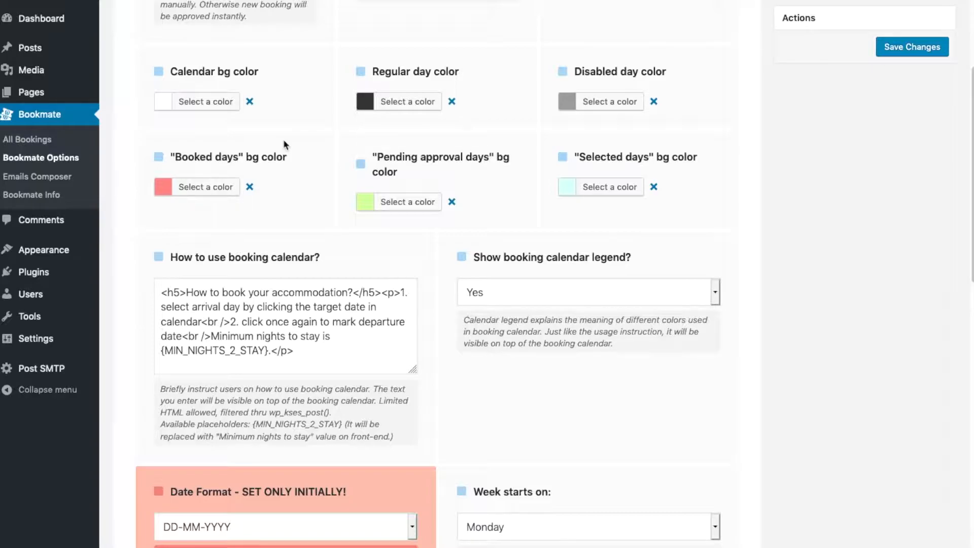
pyautogui.scroll(-1, 351, 168)
pyautogui.scroll(-1, 352, 170)
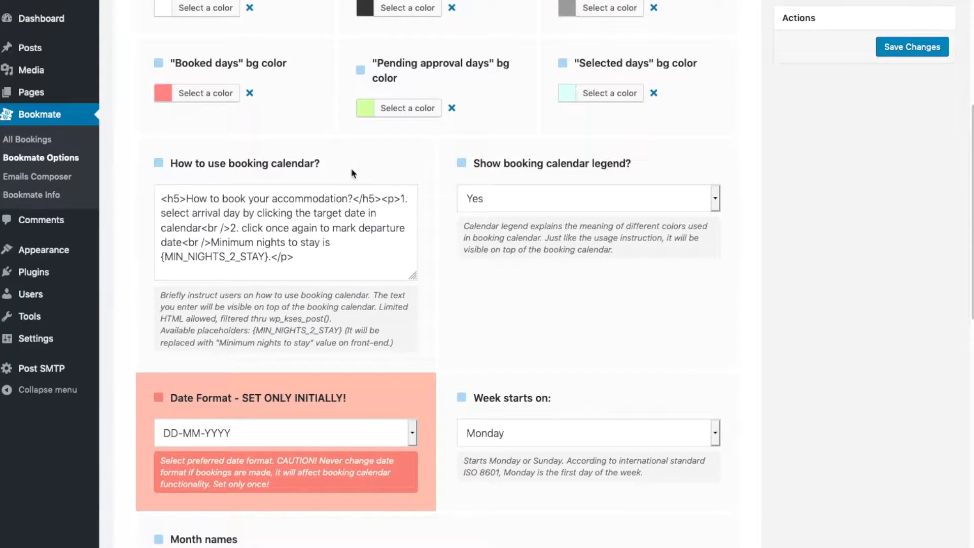
# Compare the booking calendar's usage instructions and legend setting with the instructions and legend on the published First Booking Subject page.
pyautogui.click(339, 221)
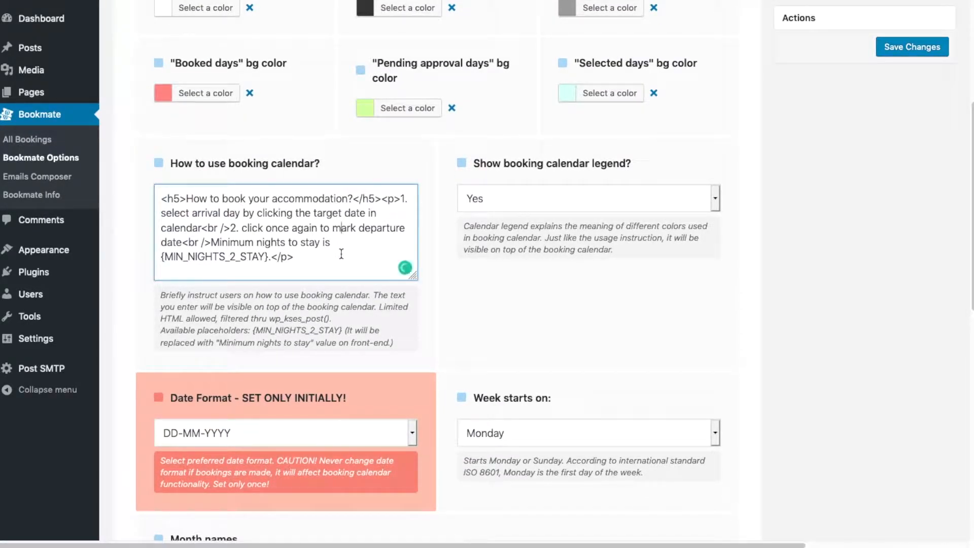
pyautogui.moveTo(311, 257); pyautogui.dragTo(155, 193)
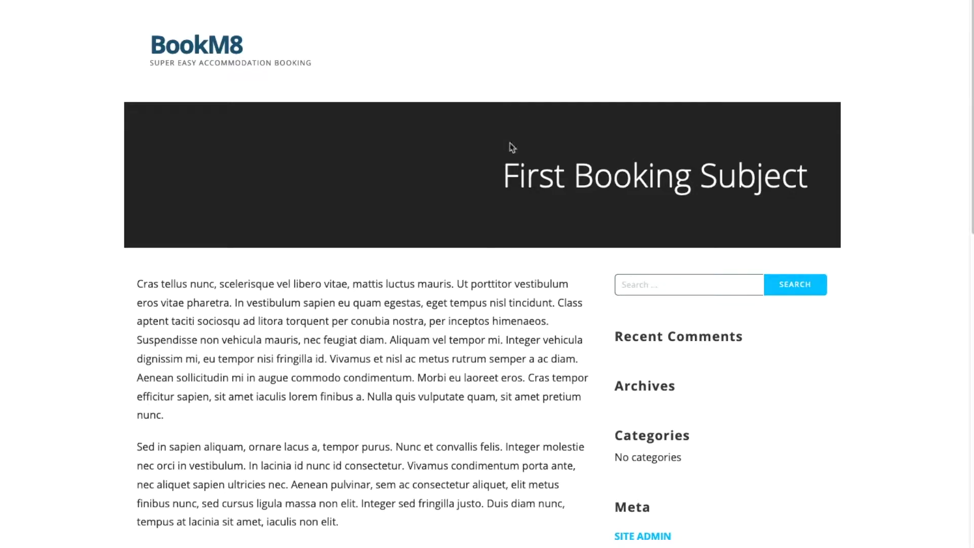
pyautogui.scroll(-5, 511, 147)
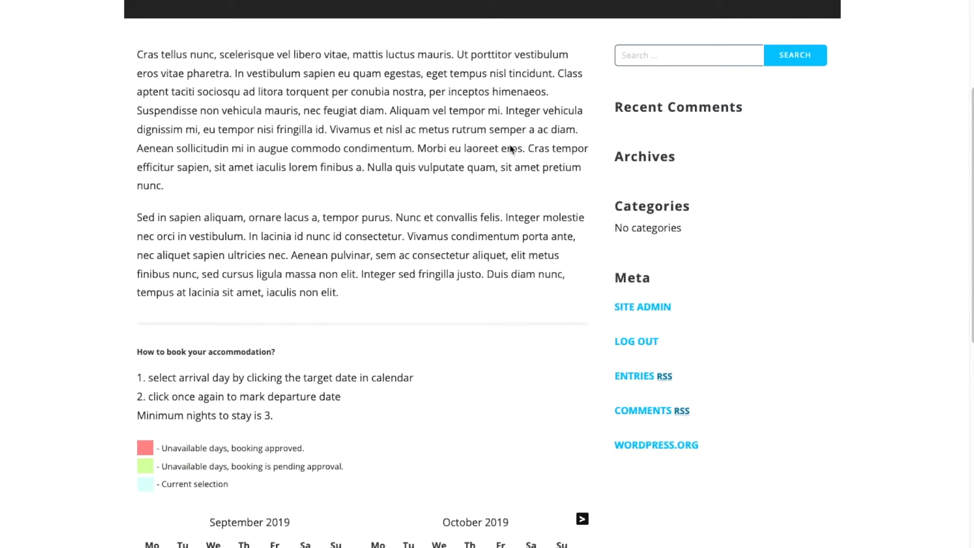
pyautogui.scroll(-2, 424, 248)
pyautogui.moveTo(274, 321); pyautogui.dragTo(133, 262)
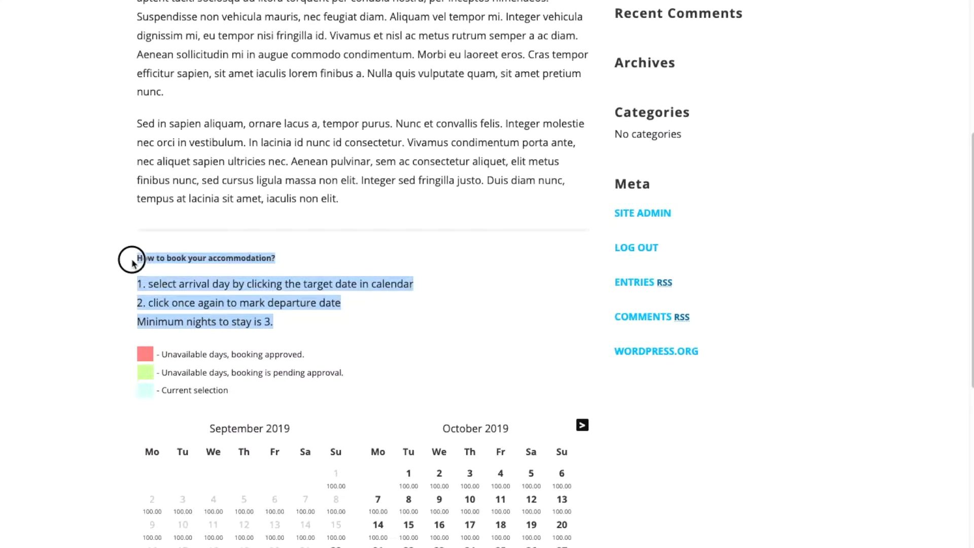
pyautogui.click(441, 0)
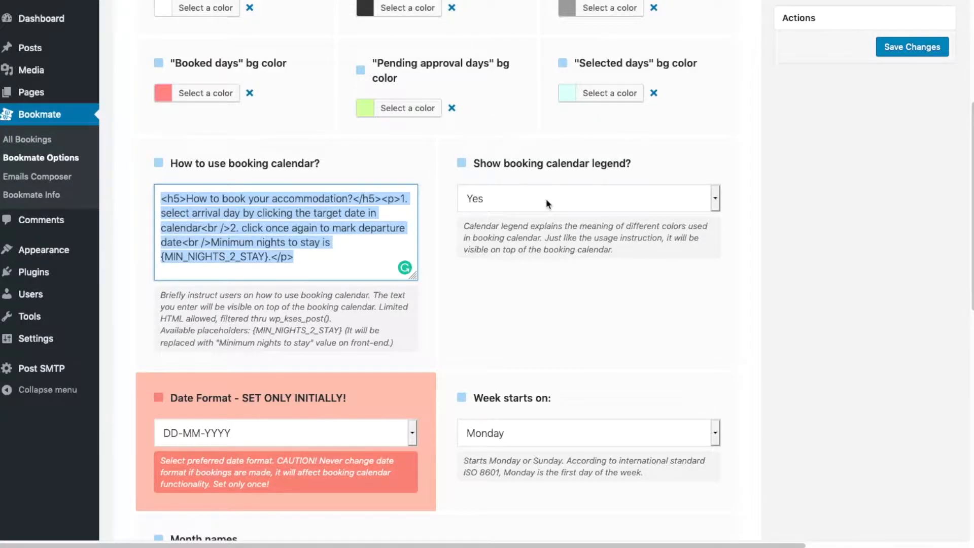
pyautogui.click(613, 218)
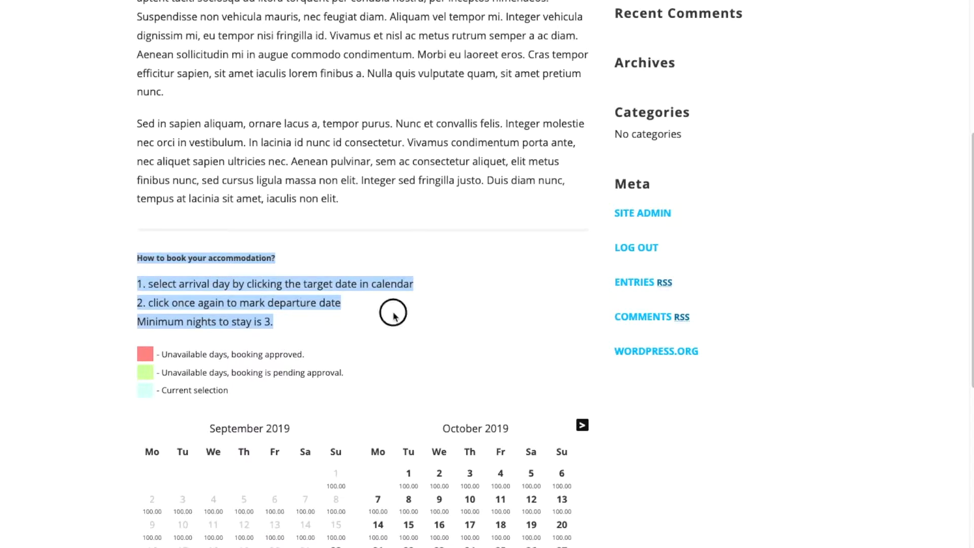
pyautogui.click(393, 313)
pyautogui.moveTo(235, 395); pyautogui.dragTo(158, 353)
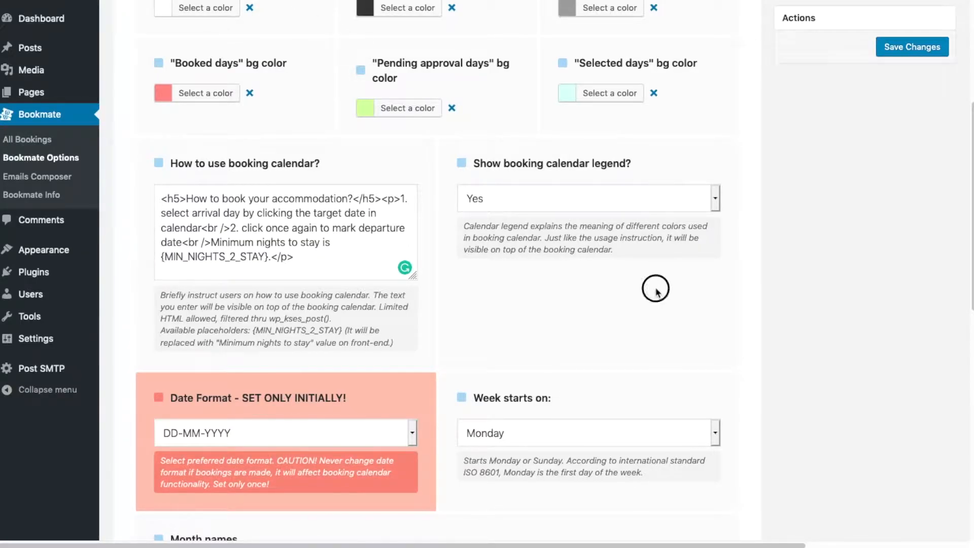
pyautogui.click(613, 201)
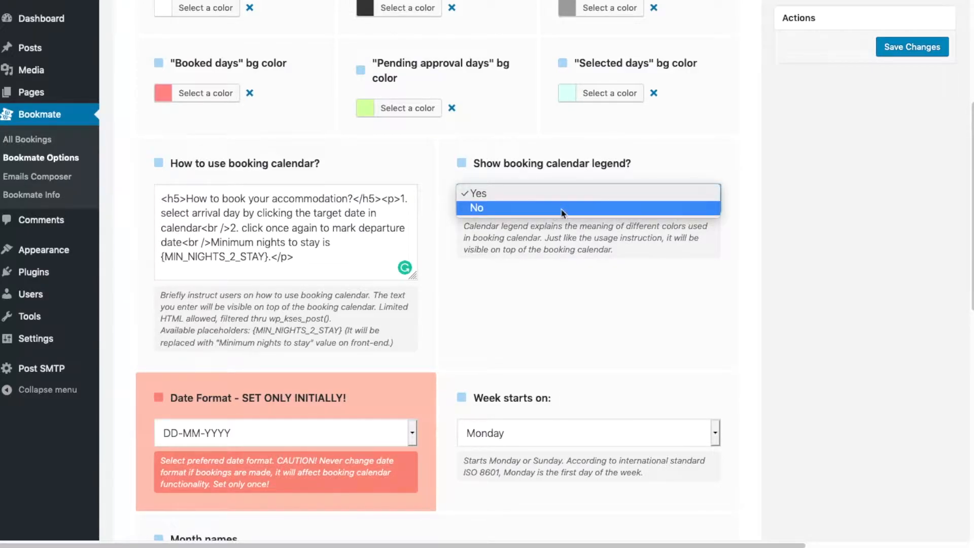
pyautogui.click(634, 312)
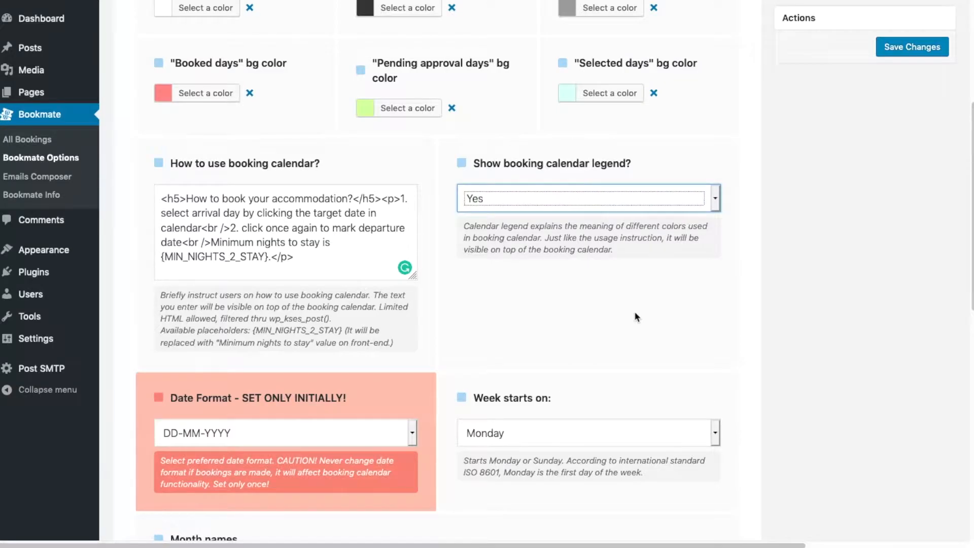
# Examine the date format, week start, month and day names, currency code, money format and price format settings.
pyautogui.scroll(-5, 634, 317)
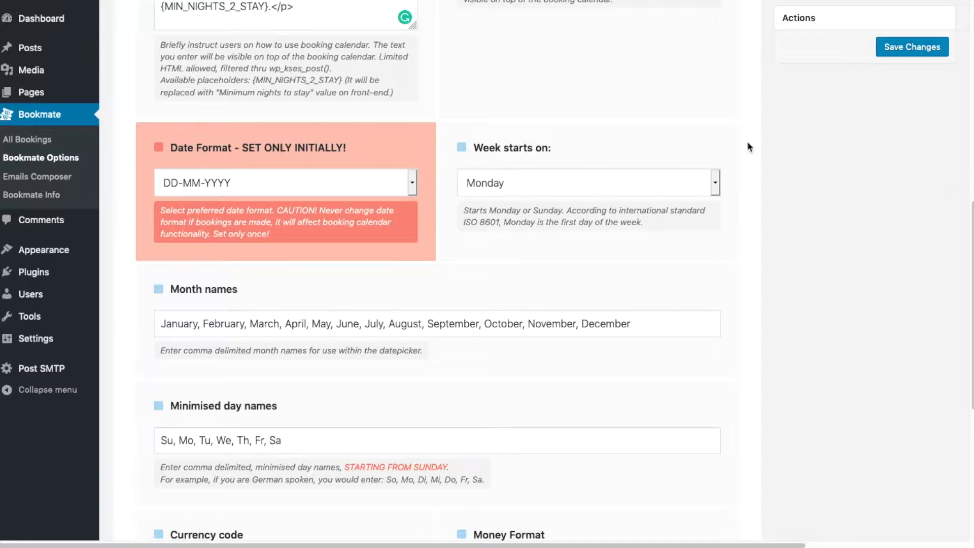
pyautogui.scroll(-2, 554, 273)
pyautogui.moveTo(555, 62); pyautogui.dragTo(528, 53)
pyautogui.moveTo(251, 197); pyautogui.dragTo(184, 193)
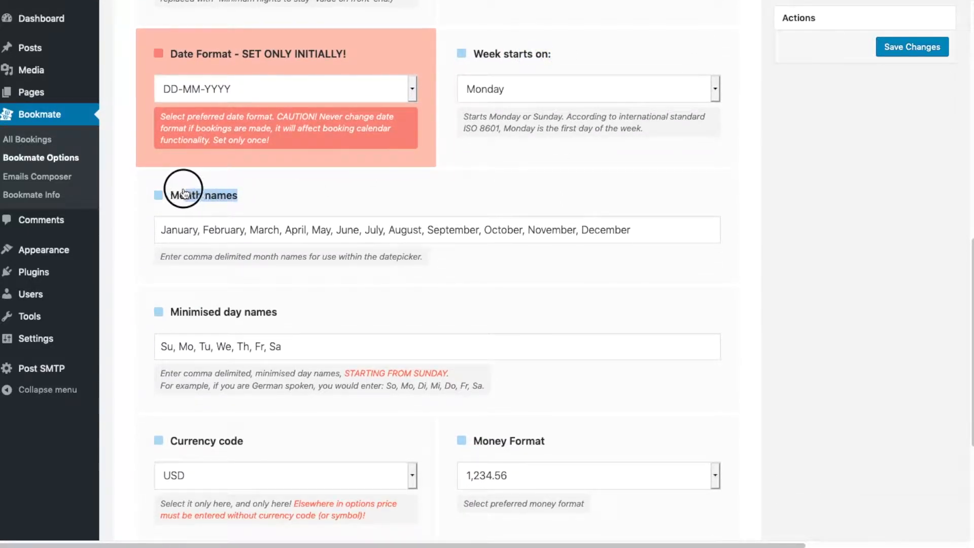
pyautogui.moveTo(280, 314); pyautogui.dragTo(201, 312)
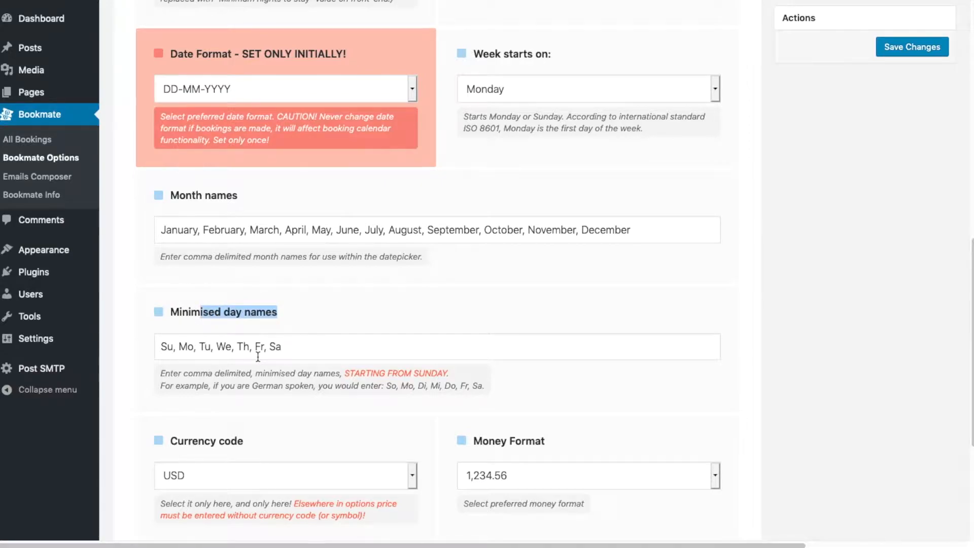
pyautogui.click(287, 430)
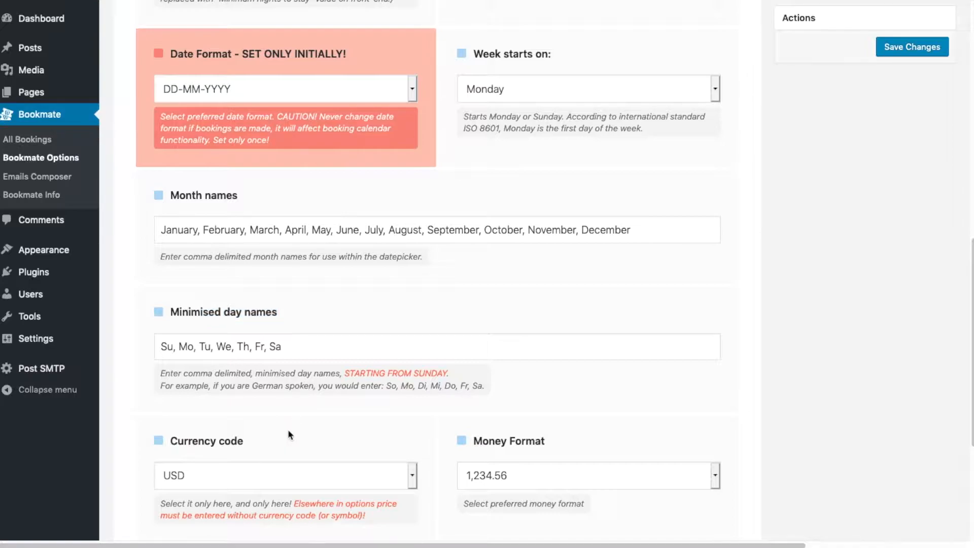
pyautogui.scroll(-4, 287, 435)
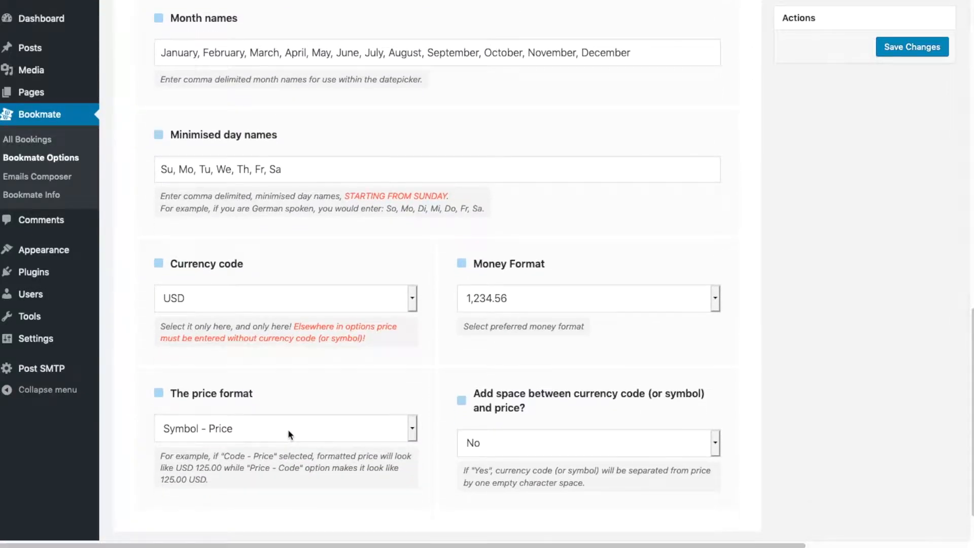
pyautogui.moveTo(273, 403); pyautogui.dragTo(173, 398)
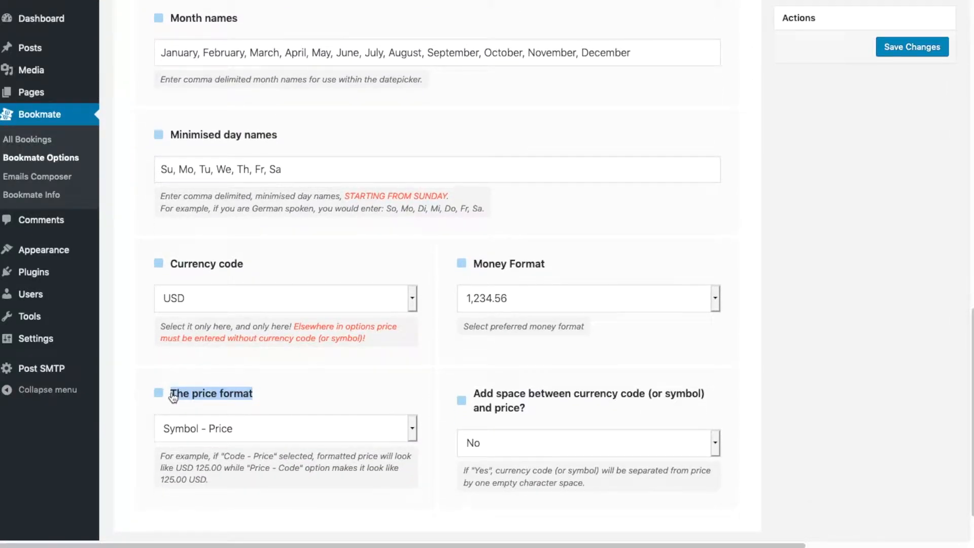
pyautogui.click(202, 424)
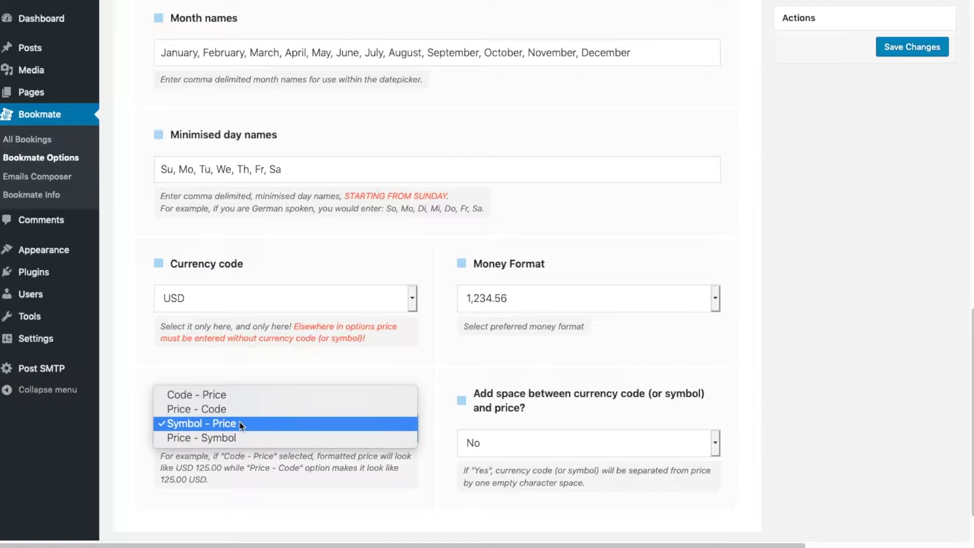
pyautogui.click(307, 363)
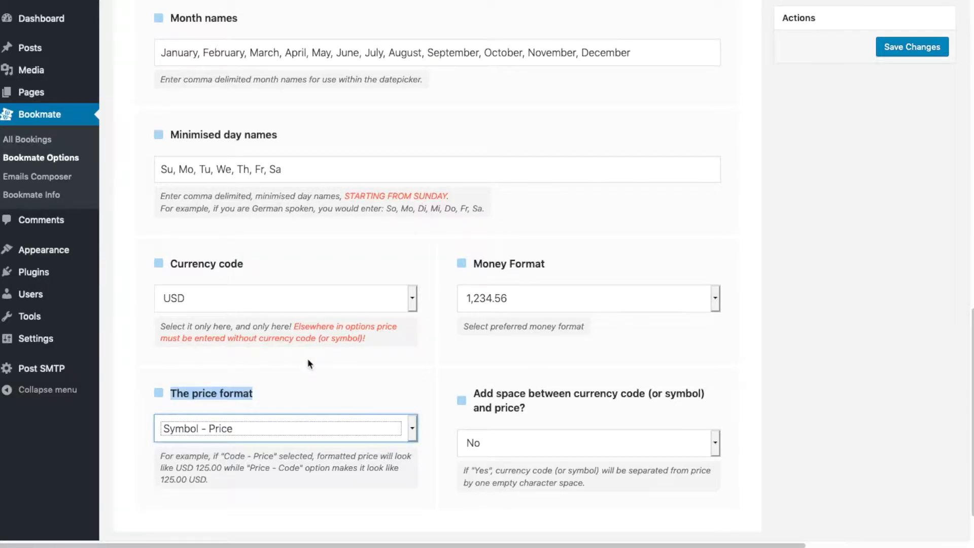
pyautogui.click(290, 304)
pyautogui.click(278, 338)
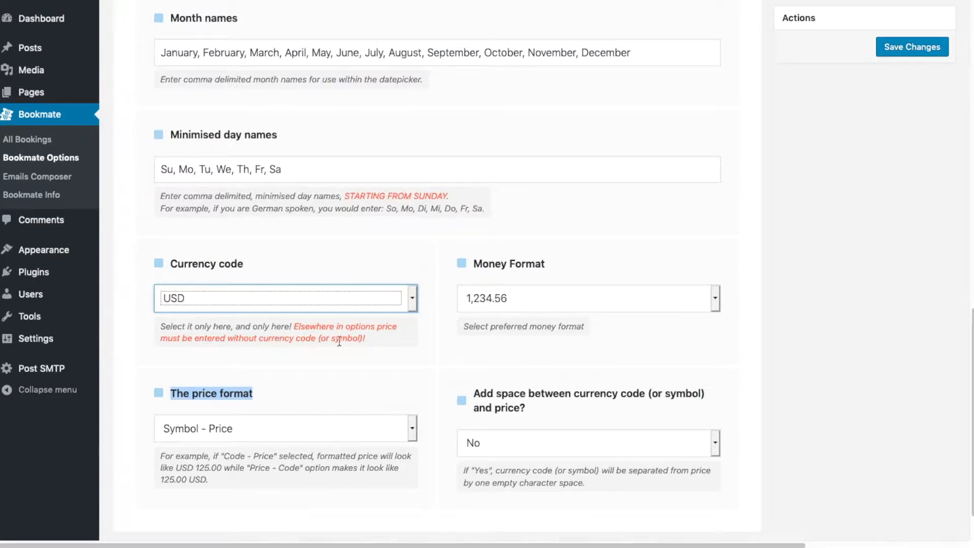
# Open the Business Info settings and examine the company and contact fields, including the note on the contact e-mail.
pyautogui.scroll(15, 923, 446)
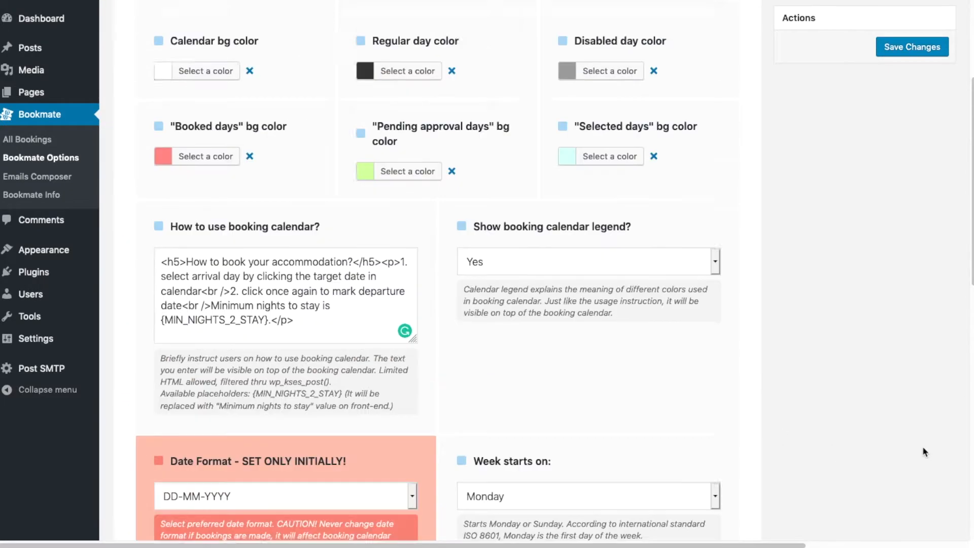
pyautogui.click(483, 86)
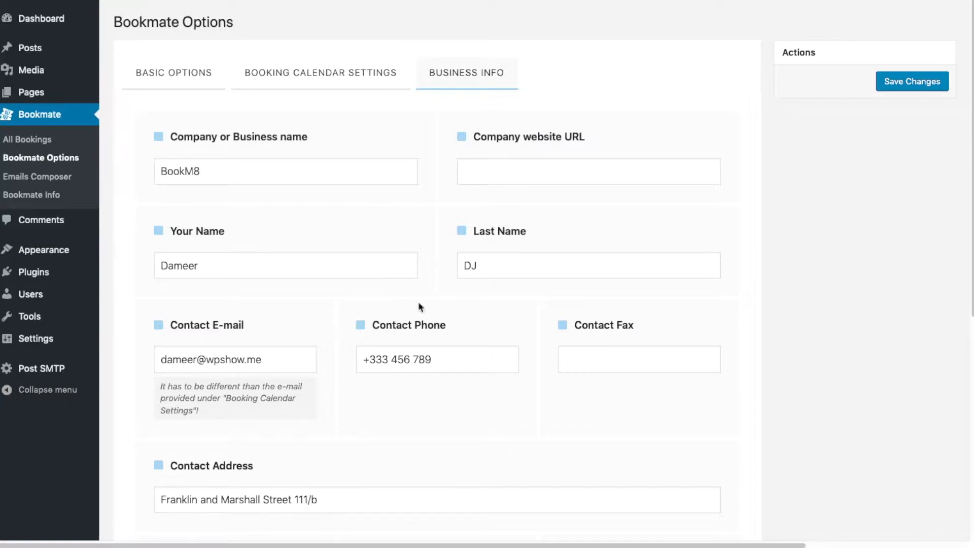
pyautogui.scroll(-2, 418, 302)
pyautogui.scroll(-4, 419, 303)
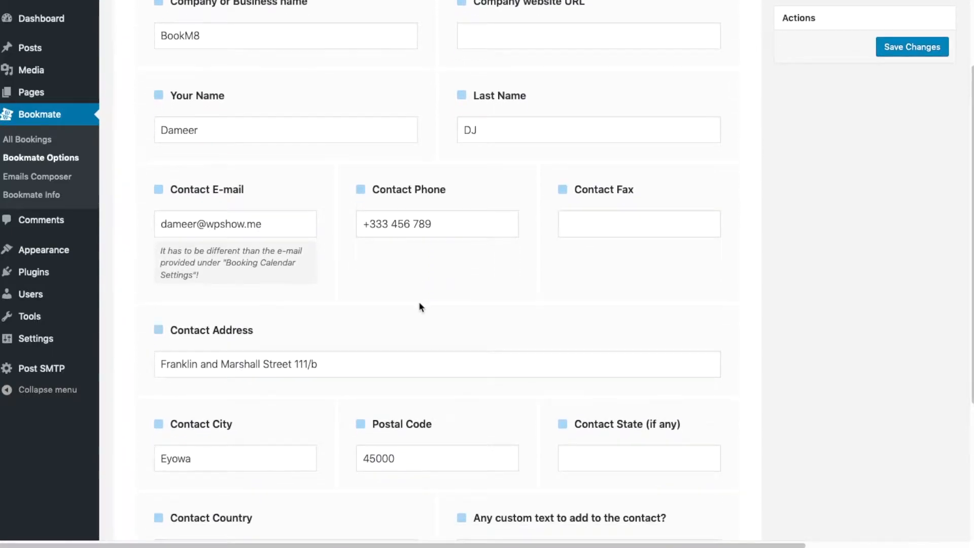
pyautogui.scroll(-2, 419, 307)
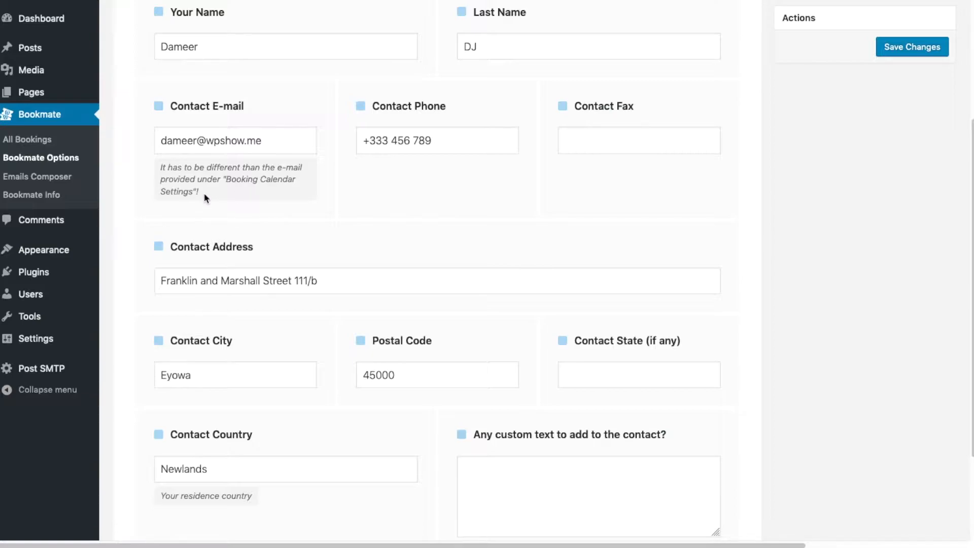
pyautogui.moveTo(204, 195); pyautogui.dragTo(158, 174)
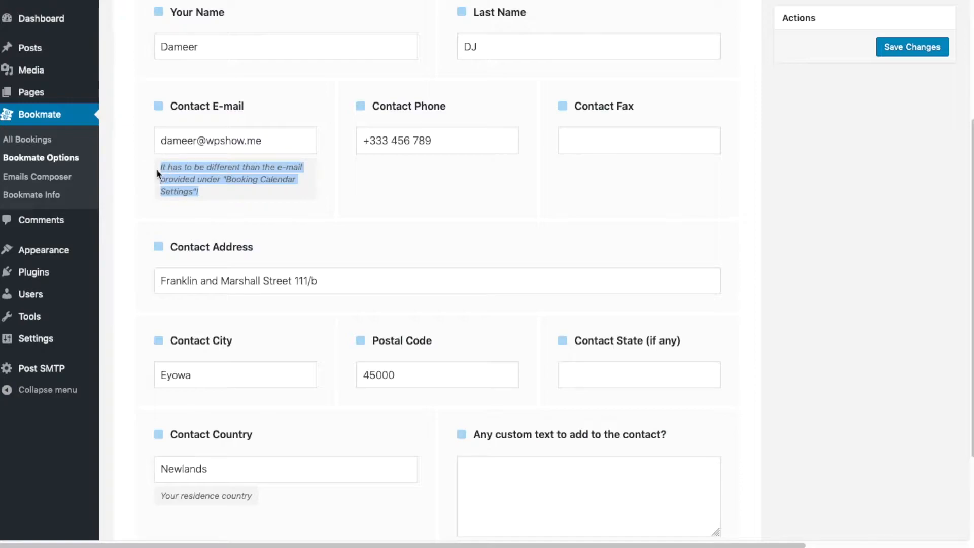
# Compare the notification e-mail in the booking calendar settings with the contact e-mail and its note in the Business Info settings.
pyautogui.scroll(5, 232, 151)
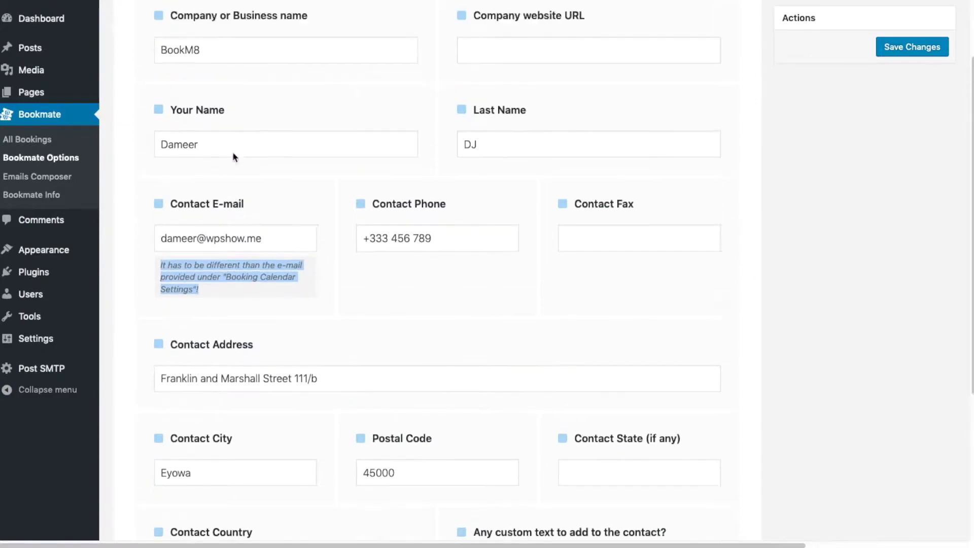
pyautogui.click(341, 73)
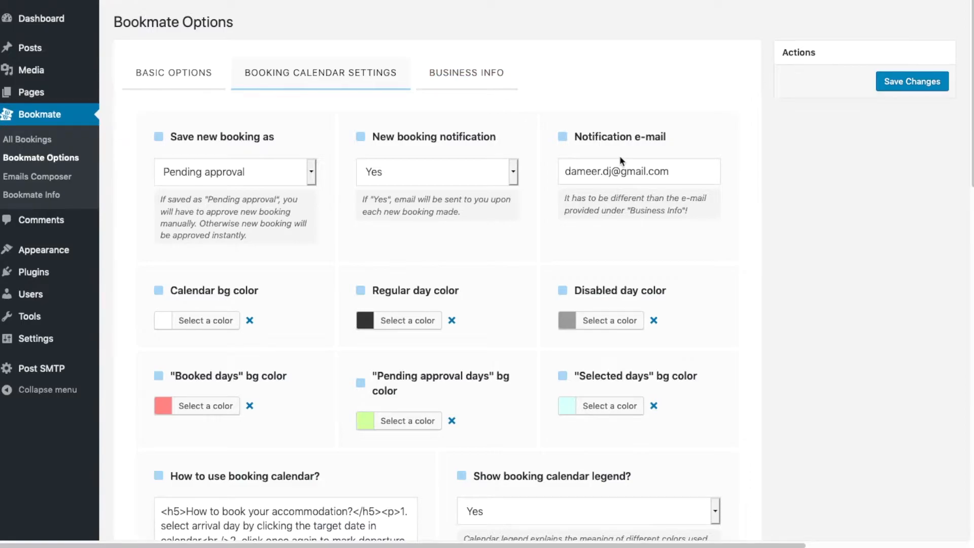
pyautogui.click(491, 77)
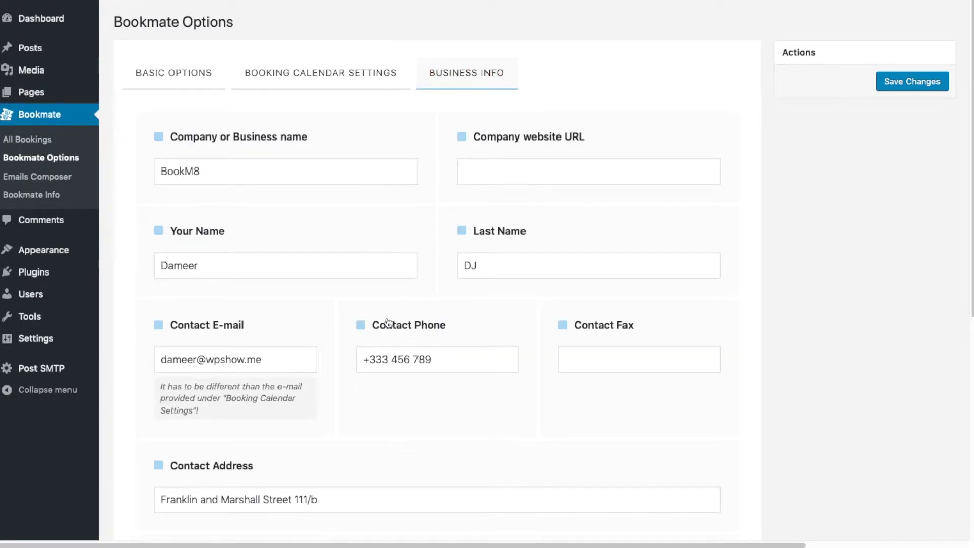
pyautogui.scroll(-7, 387, 318)
pyautogui.moveTo(199, 78); pyautogui.dragTo(153, 62)
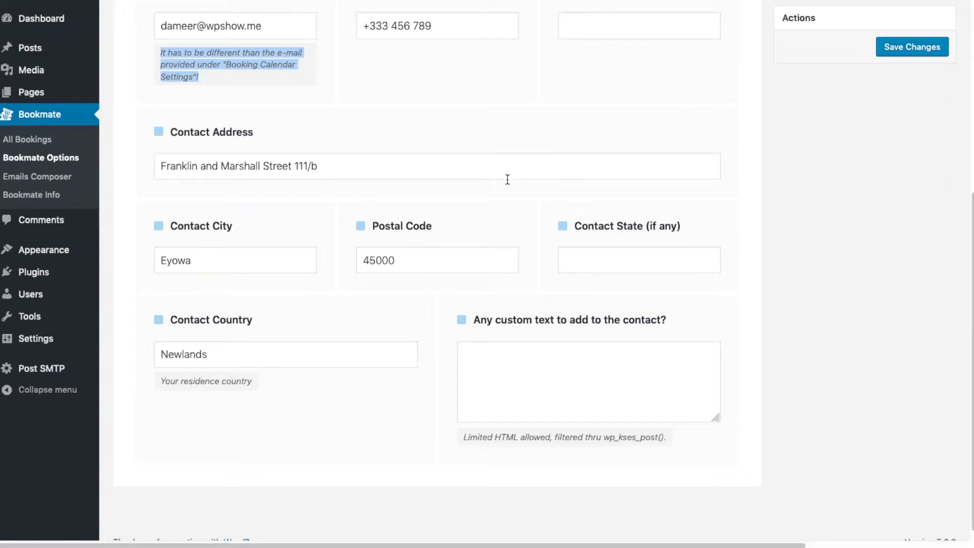
pyautogui.click(366, 77)
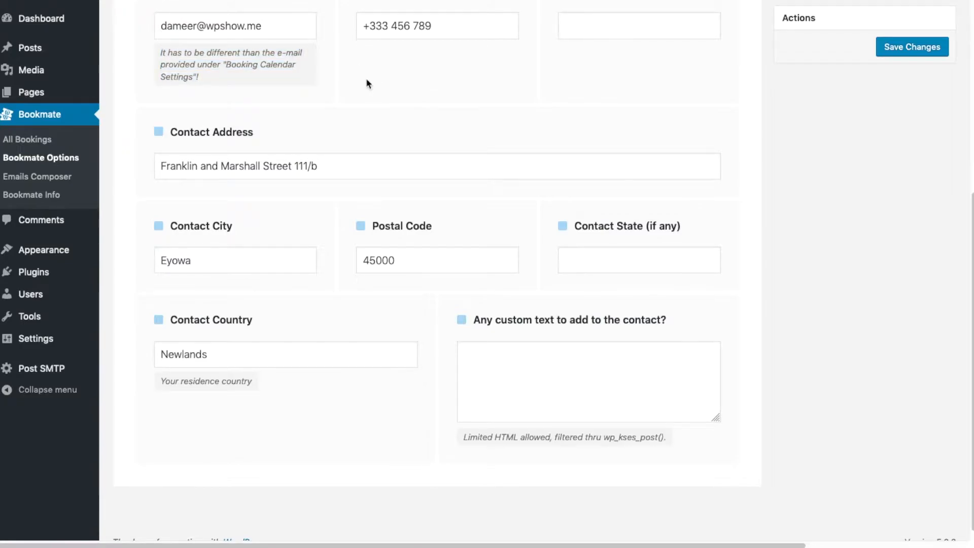
pyautogui.scroll(3, 390, 110)
pyautogui.scroll(4, 391, 111)
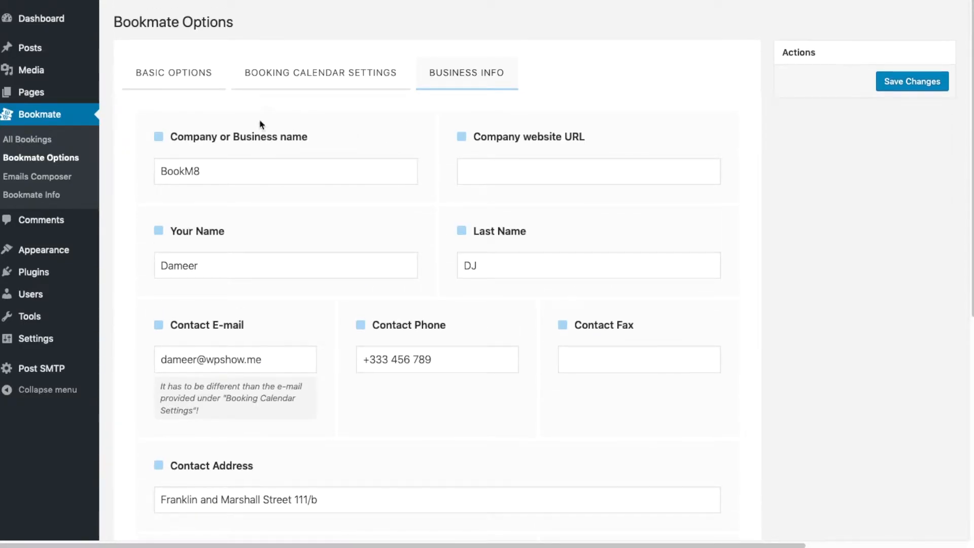
# Open the Emails Composer and examine the templates for new booking owner, new booking client, booking status change and booking canceled.
pyautogui.click(68, 179)
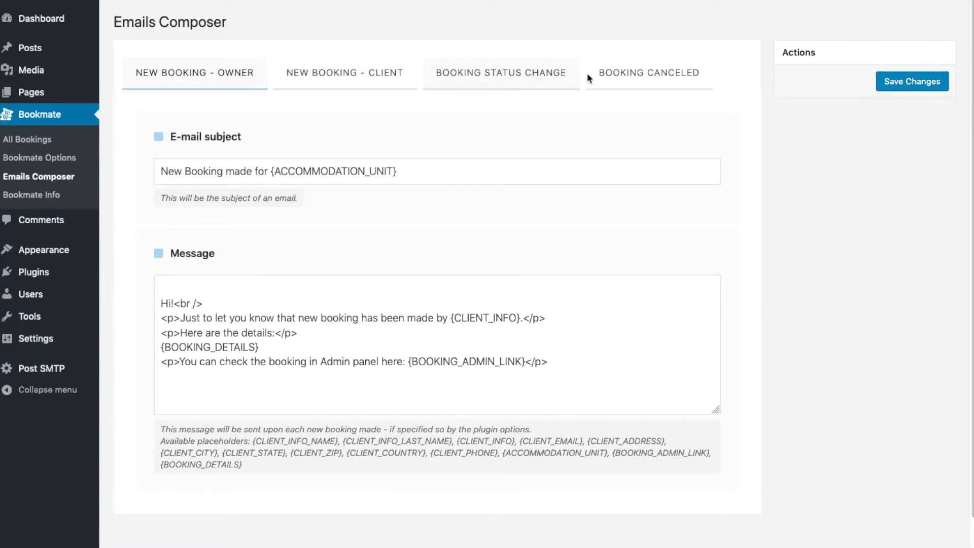
pyautogui.click(492, 73)
pyautogui.click(357, 73)
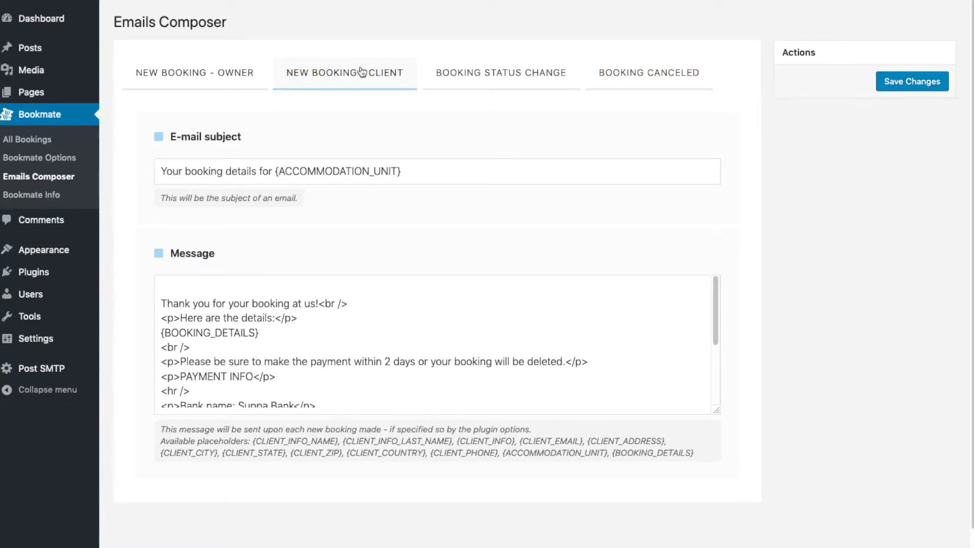
pyautogui.click(640, 71)
pyautogui.click(216, 73)
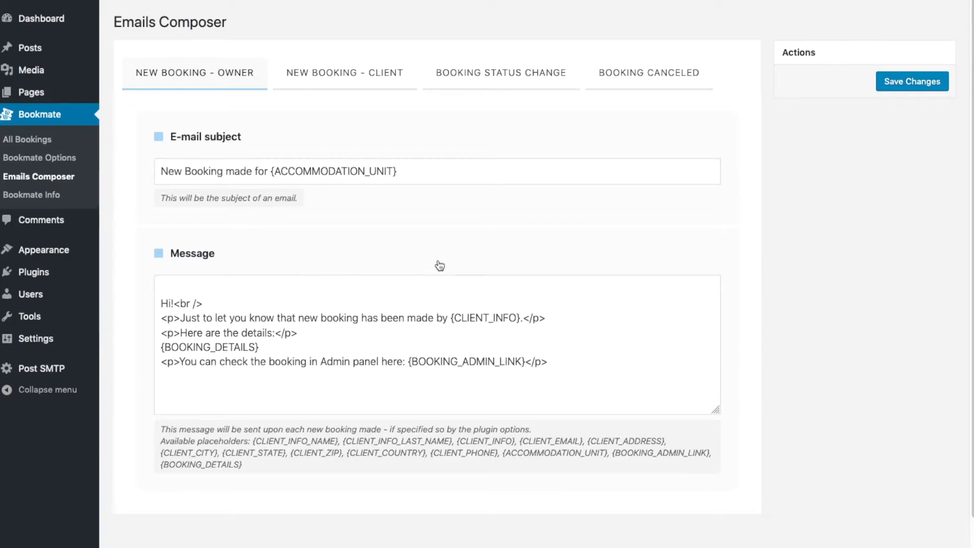
pyautogui.click(320, 73)
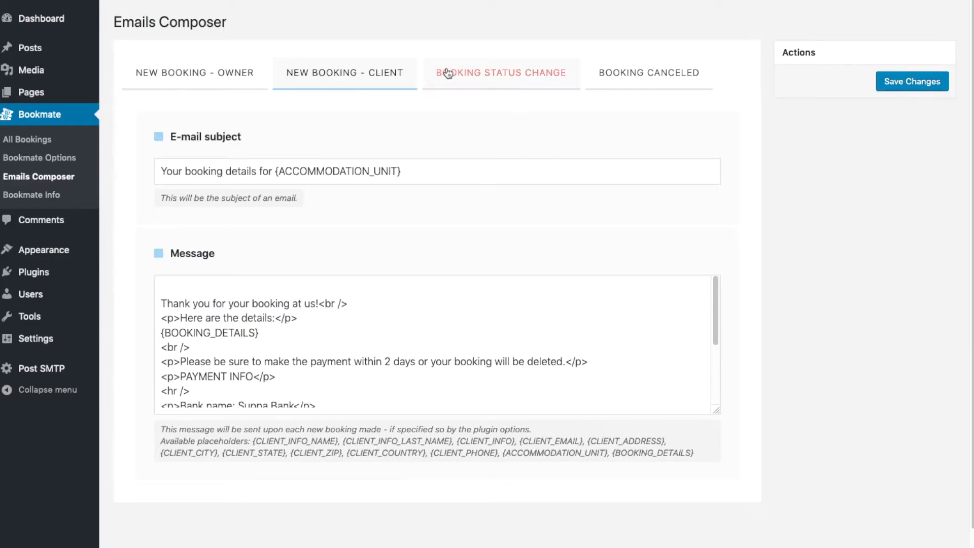
pyautogui.click(469, 74)
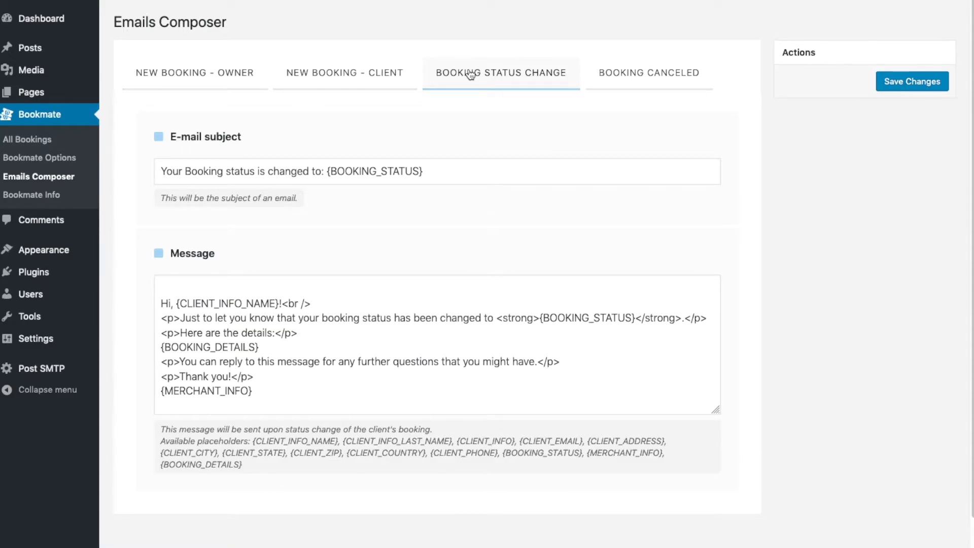
pyautogui.click(648, 75)
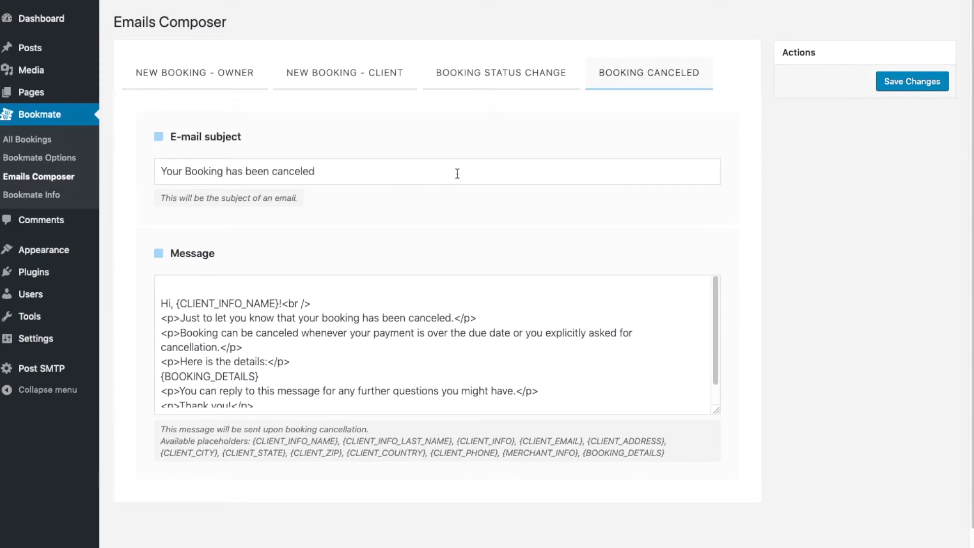
# Examine the available placeholders listed for the new booking owner and new booking client e-mail templates.
pyautogui.click(194, 75)
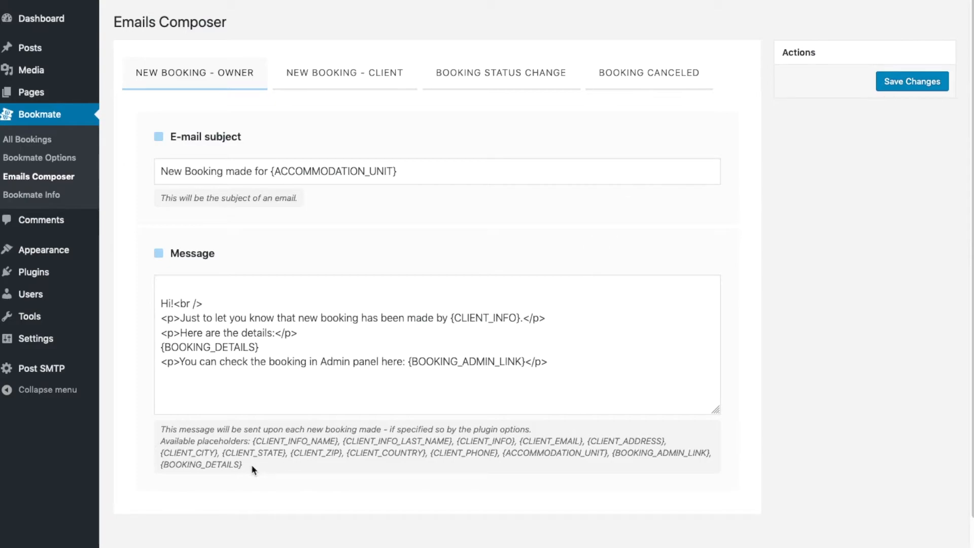
pyautogui.moveTo(242, 464); pyautogui.dragTo(200, 429)
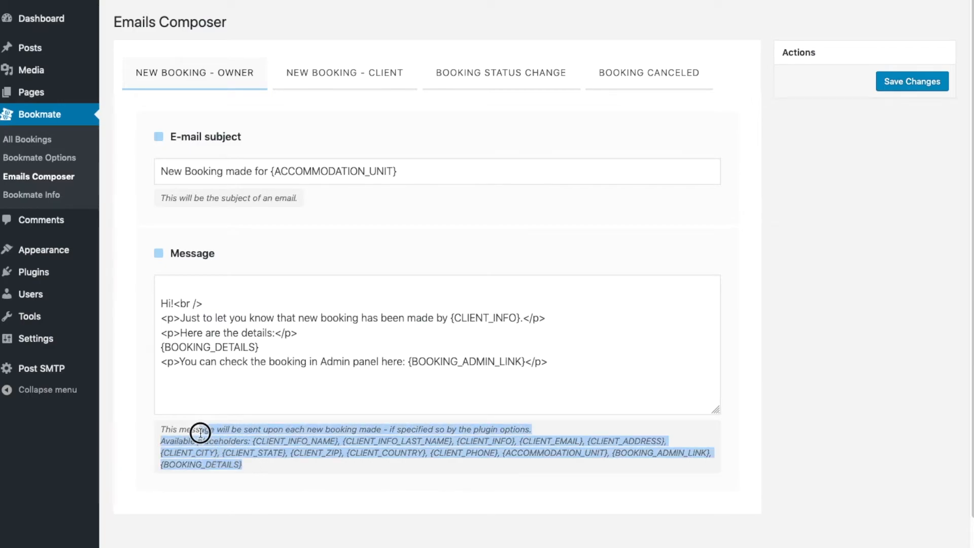
pyautogui.click(357, 84)
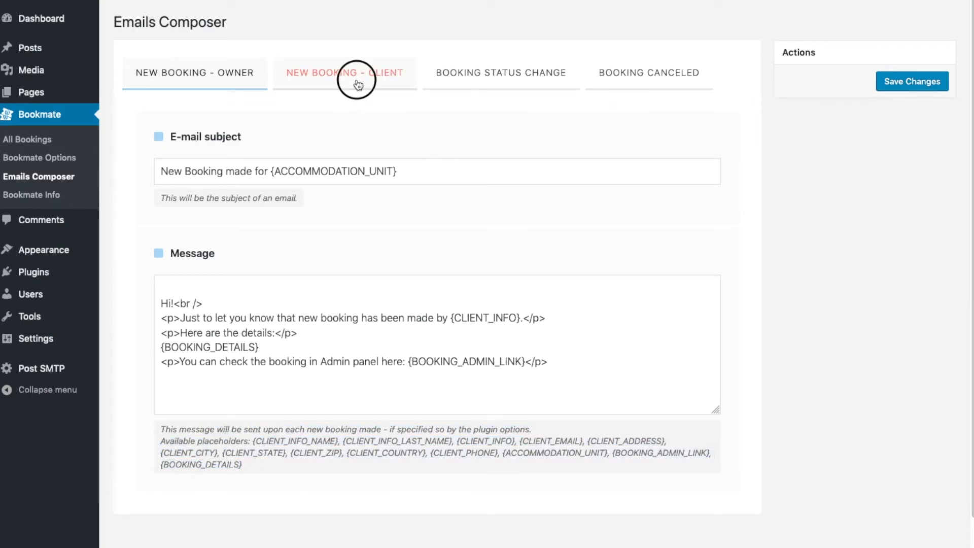
pyautogui.moveTo(624, 453); pyautogui.dragTo(360, 440)
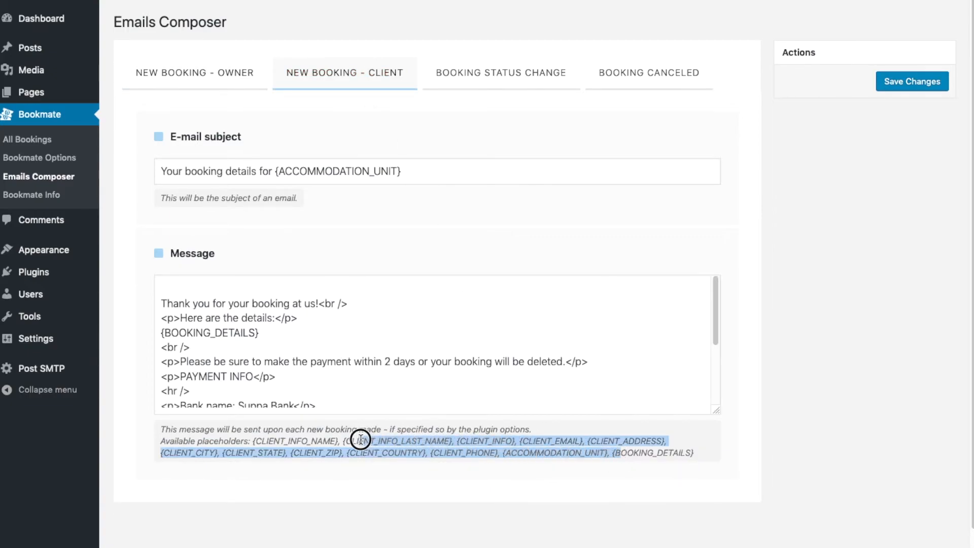
pyautogui.click(348, 444)
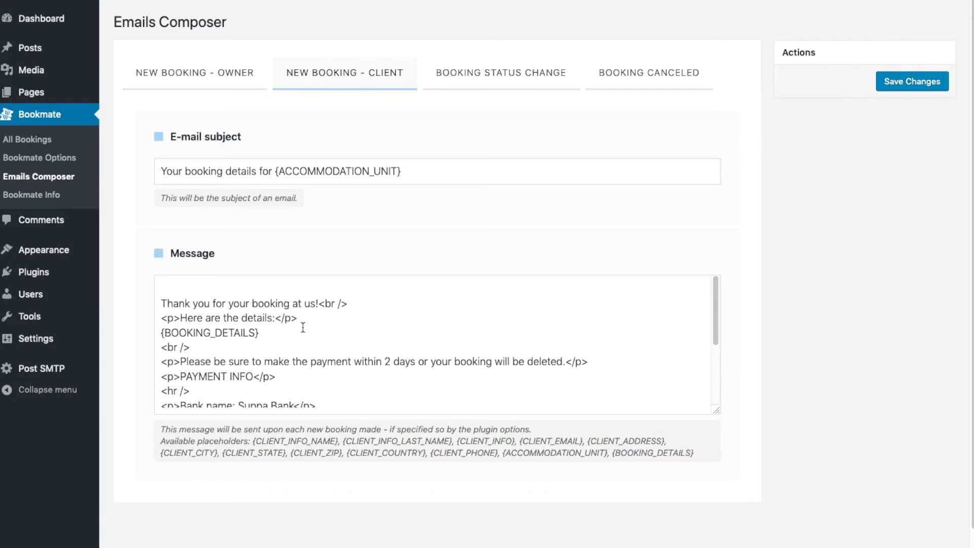
# Review the {BOOKING_DETAILS} placeholder and payment info in the new booking client message, and save the e-mail template settings.
pyautogui.click(263, 332)
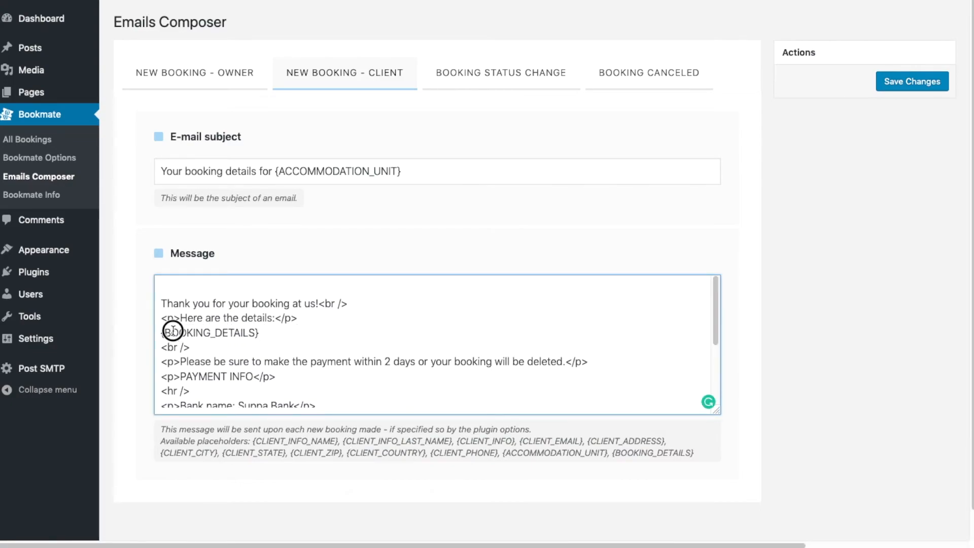
pyautogui.moveTo(279, 334); pyautogui.dragTo(153, 335)
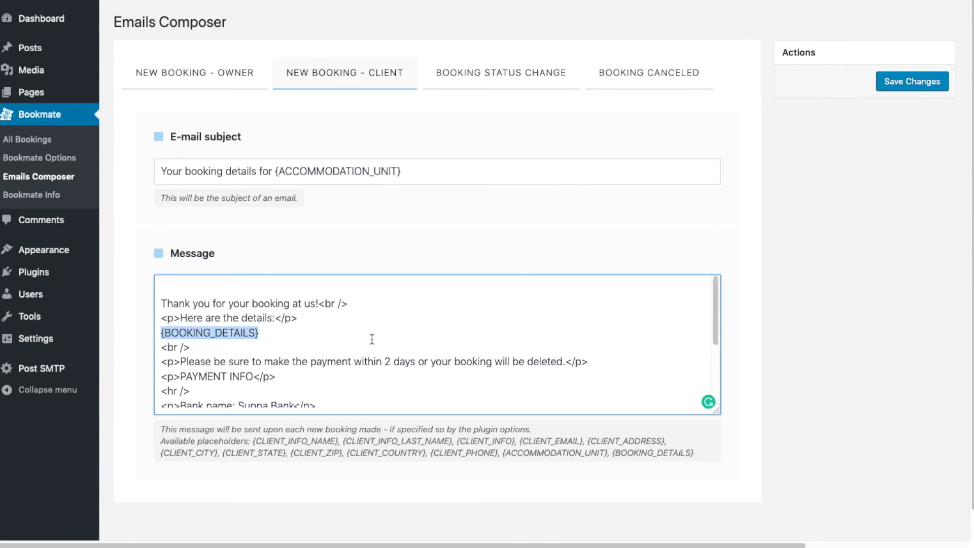
pyautogui.scroll(-4, 522, 370)
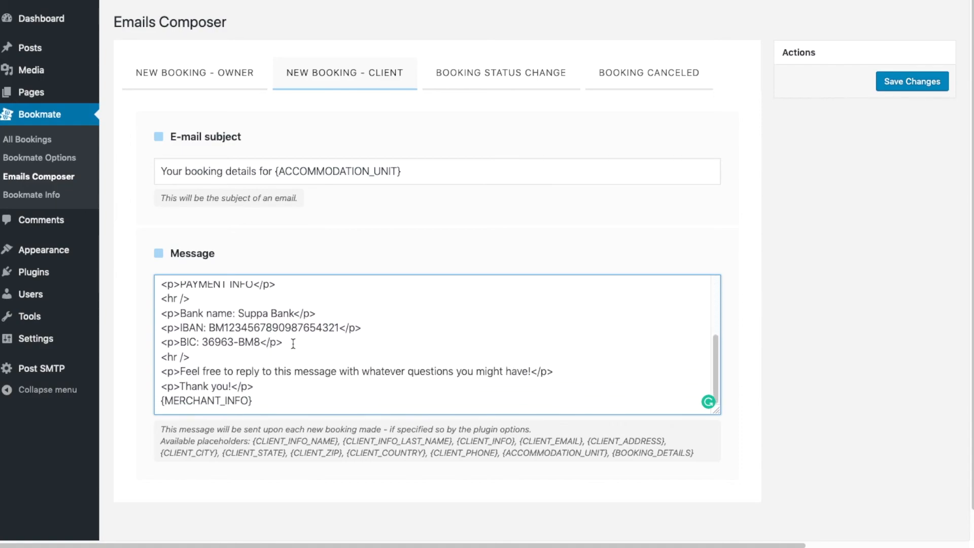
pyautogui.scroll(4, 444, 330)
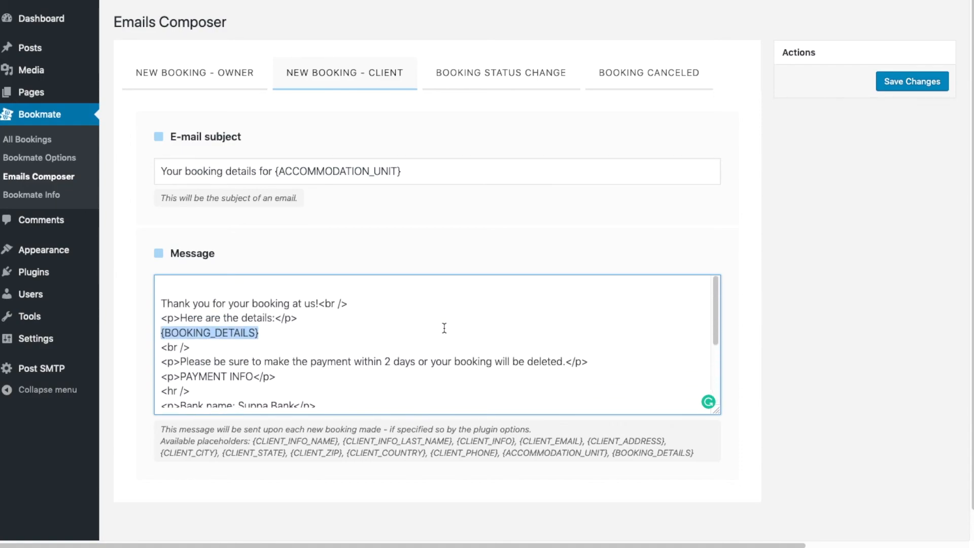
pyautogui.click(876, 205)
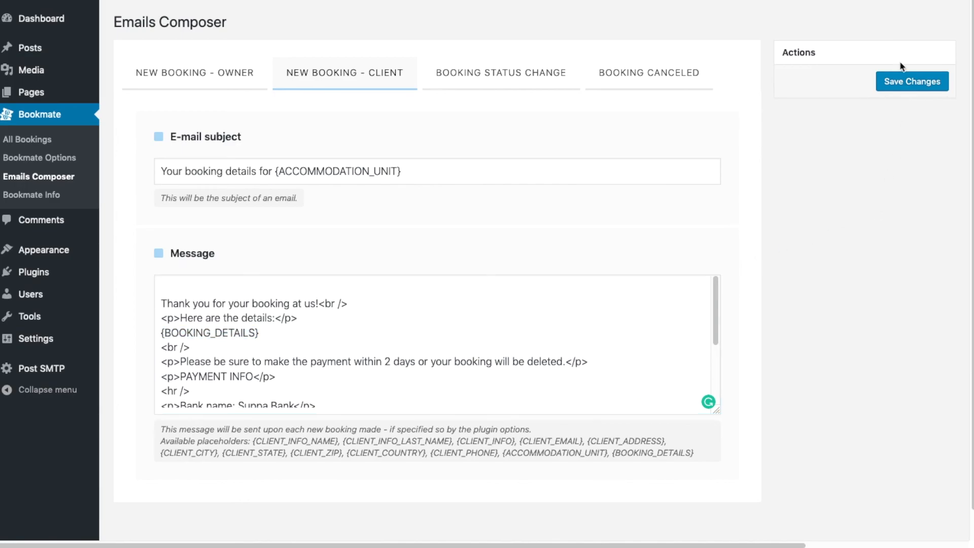
pyautogui.click(907, 82)
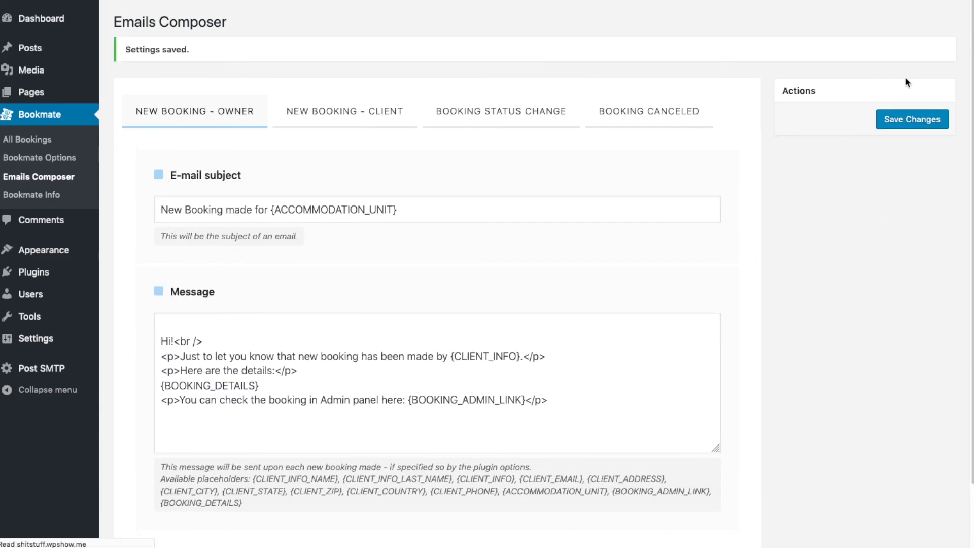